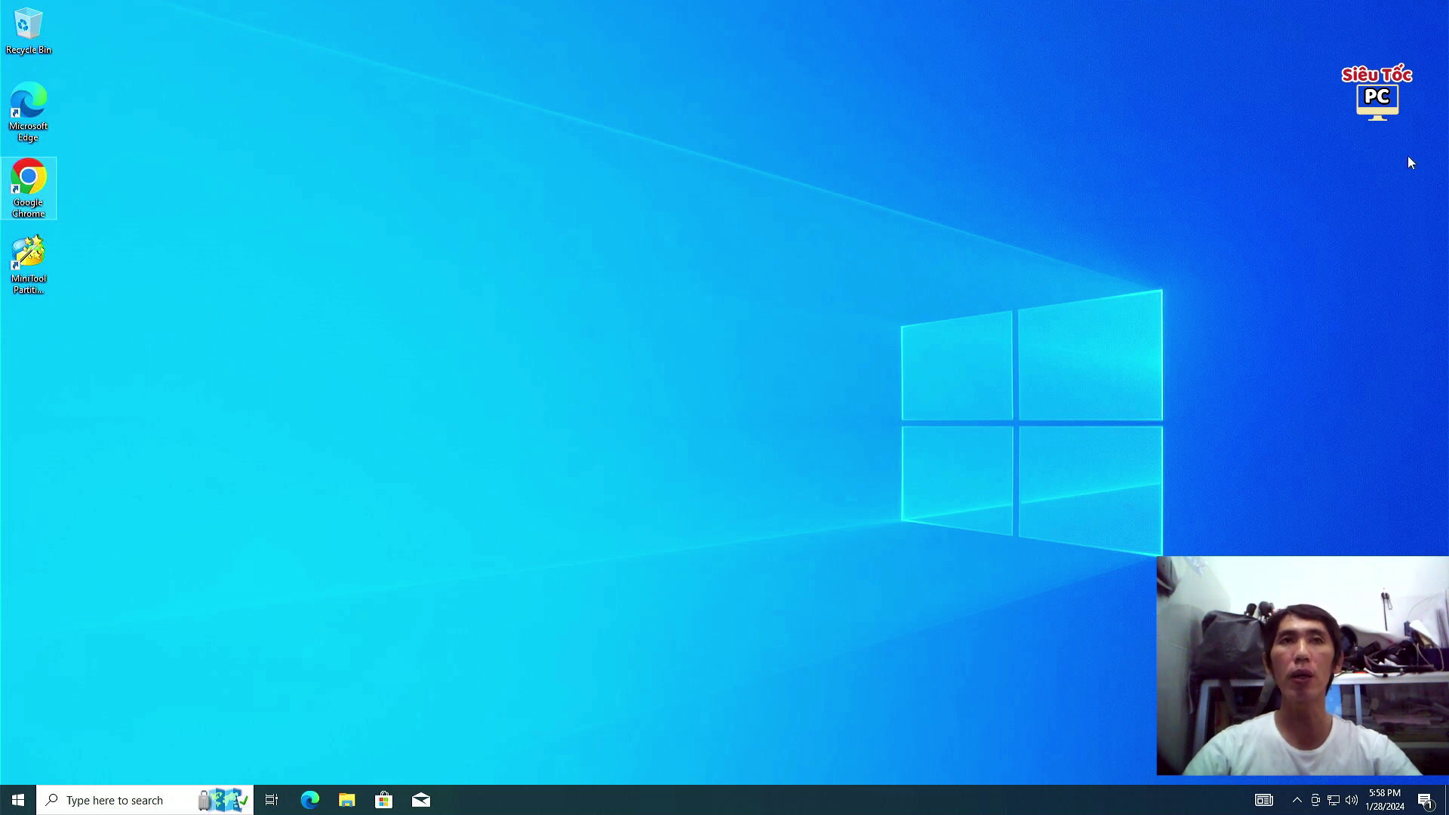
Launch Chrome and load rufus.ie, reaching the Vietnamese Rufus home page.
double_click(34, 185)
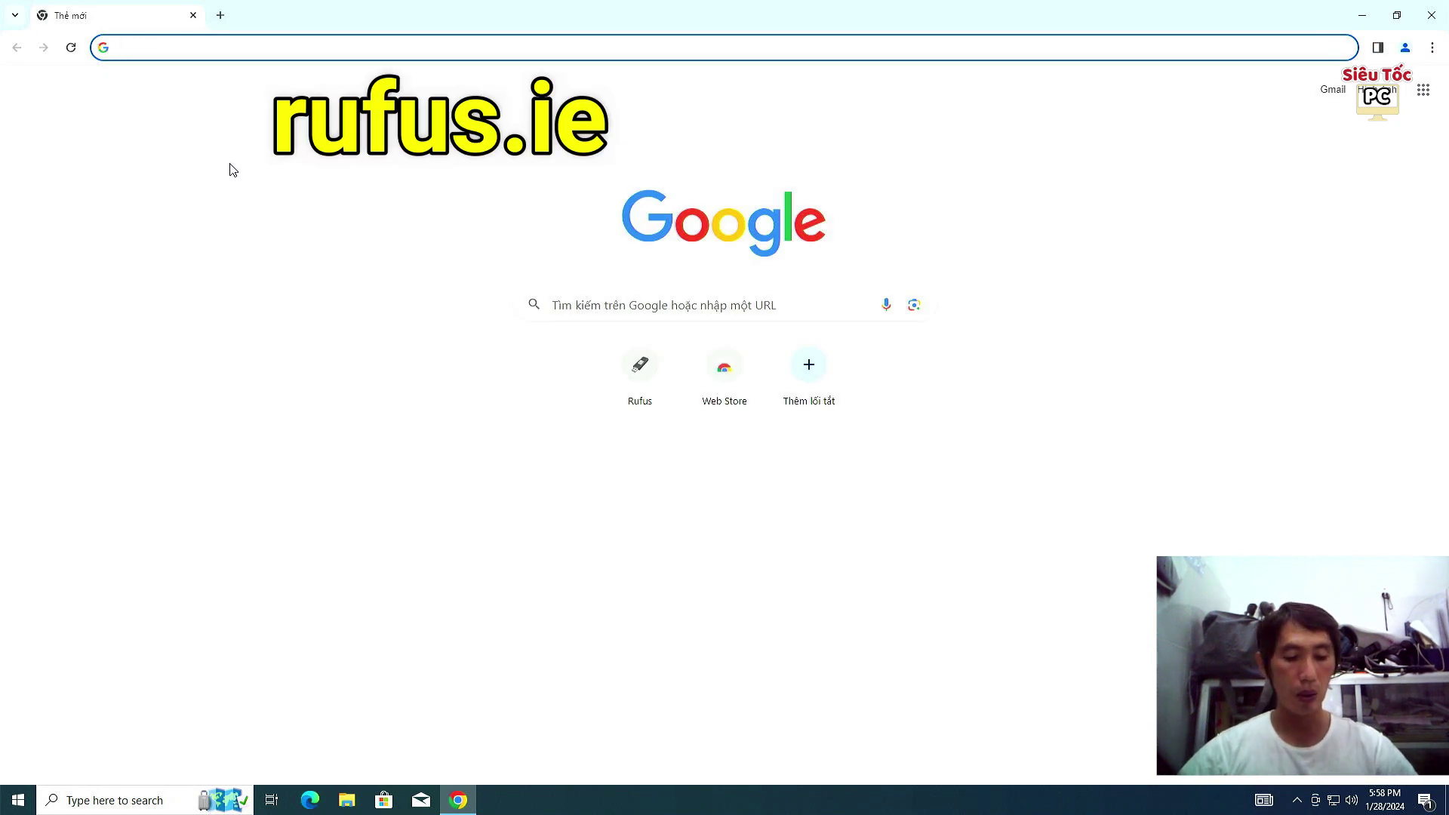
text(rufus.ie)
key(Return)
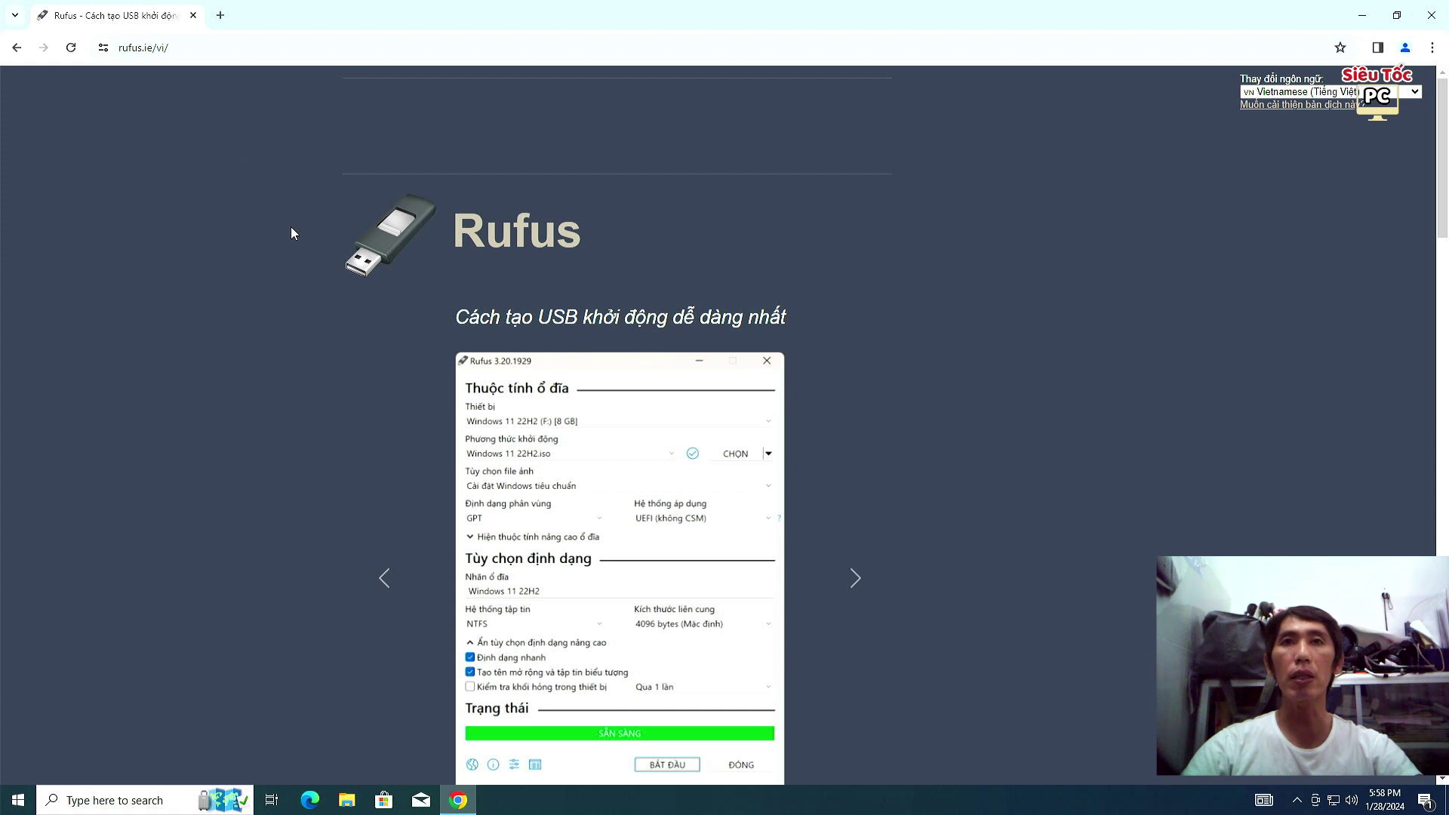
Scroll the Rufus page down to the Tải xuống table listing rufus-4.4.exe.
scroll(291, 227, down, 4)
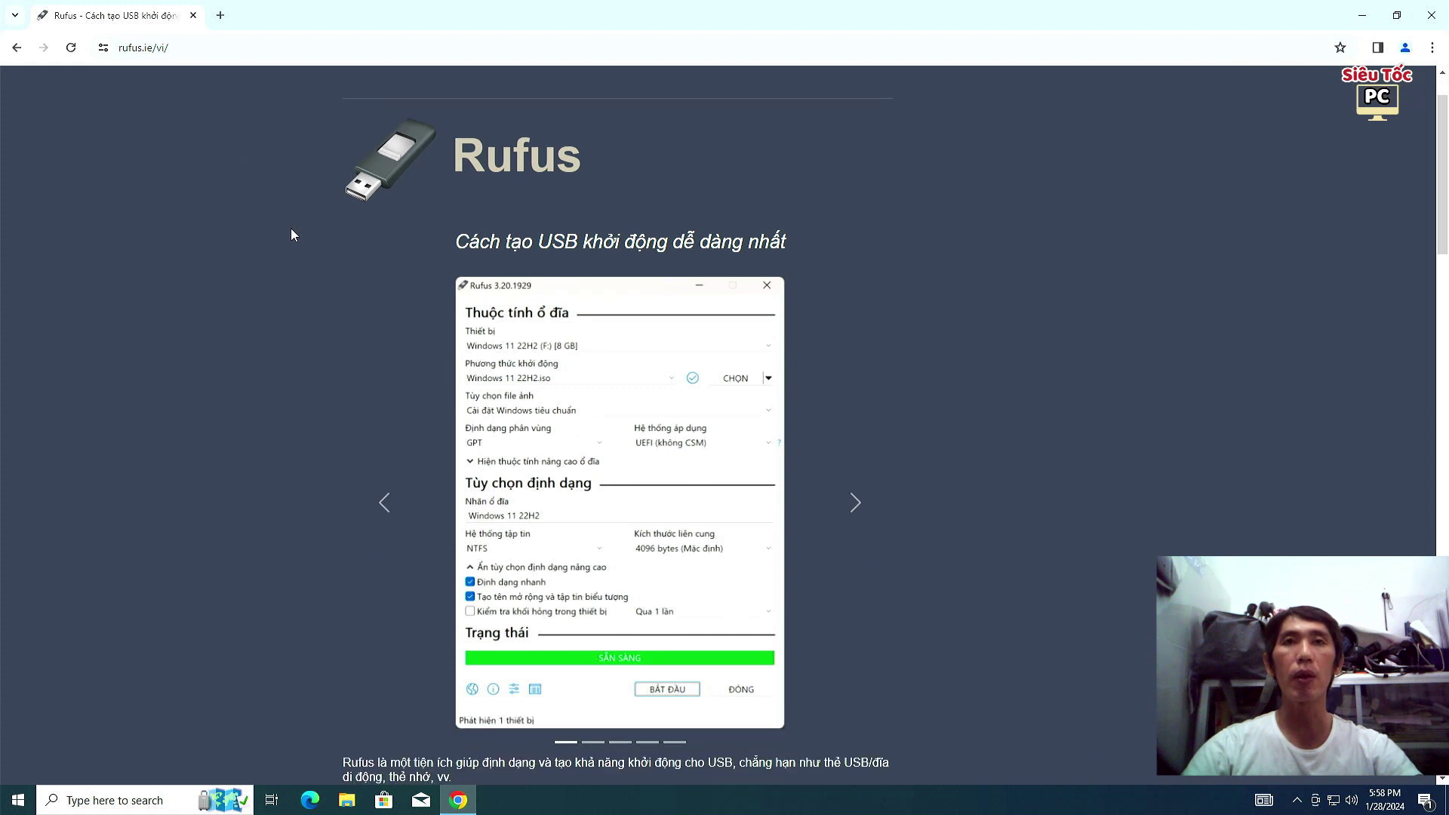
scroll(291, 228, down, 7)
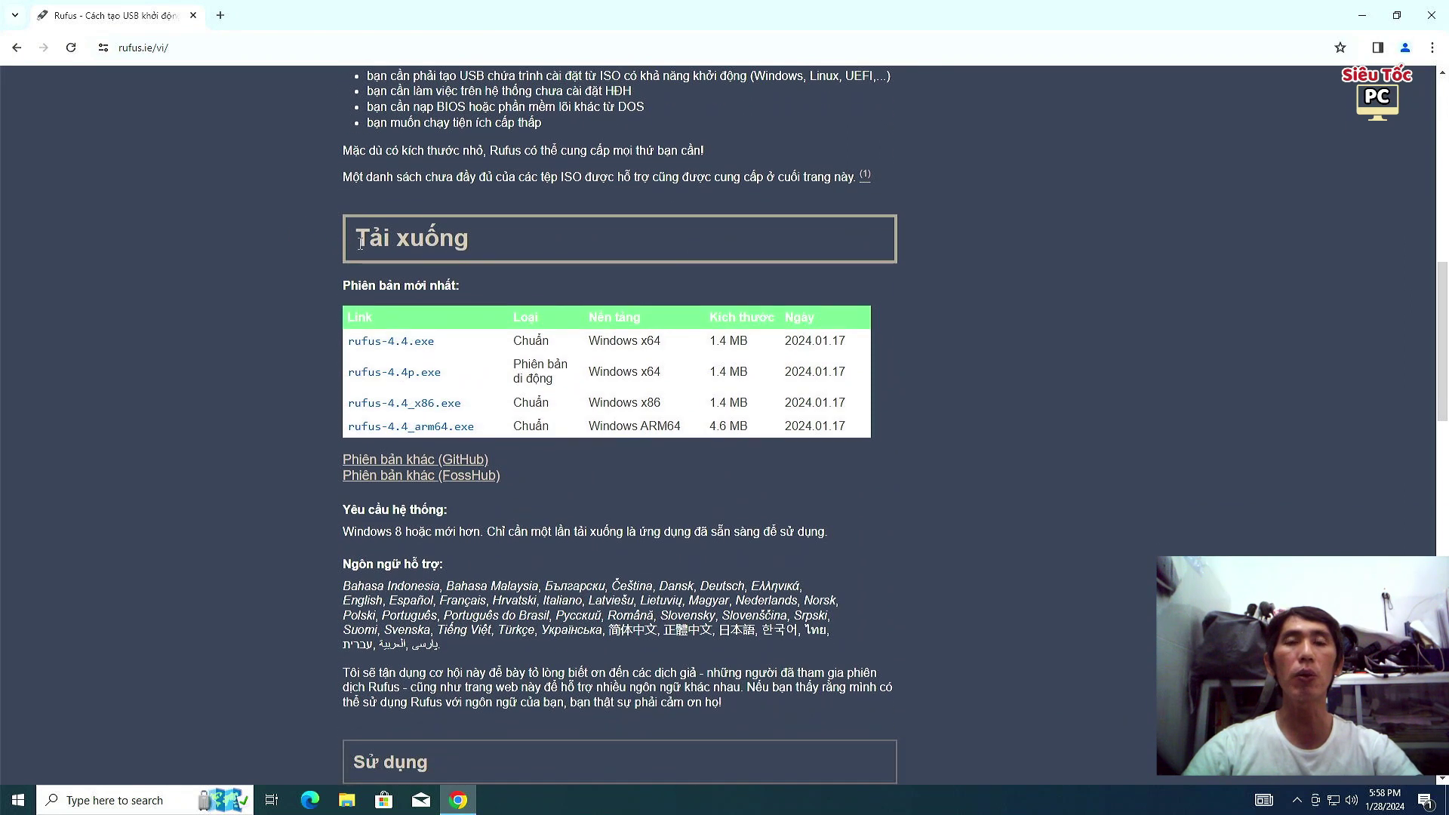
Download rufus-4.4.exe past the full-page ad and confirm it in recent downloads.
click(352, 344)
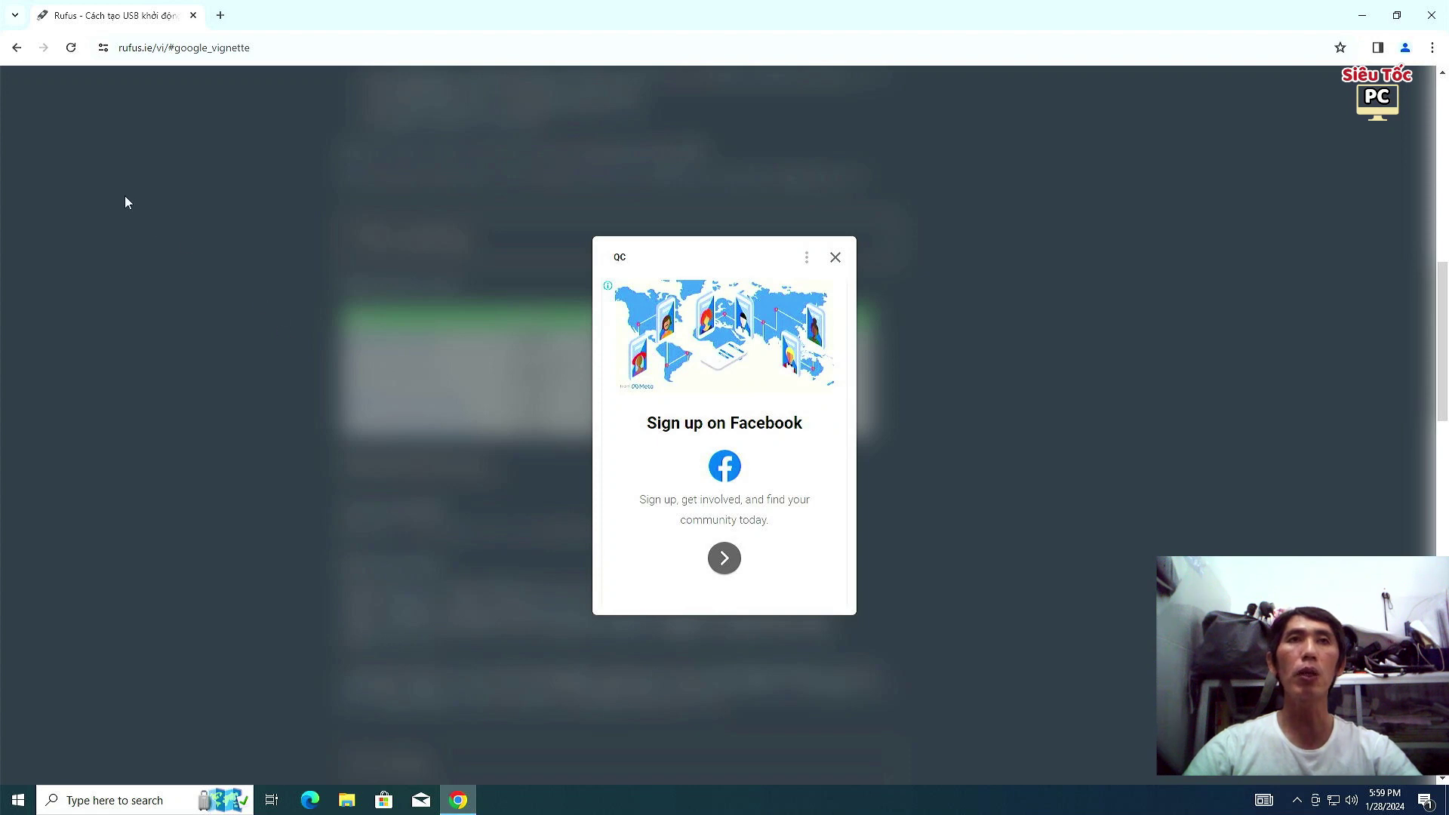
click(15, 56)
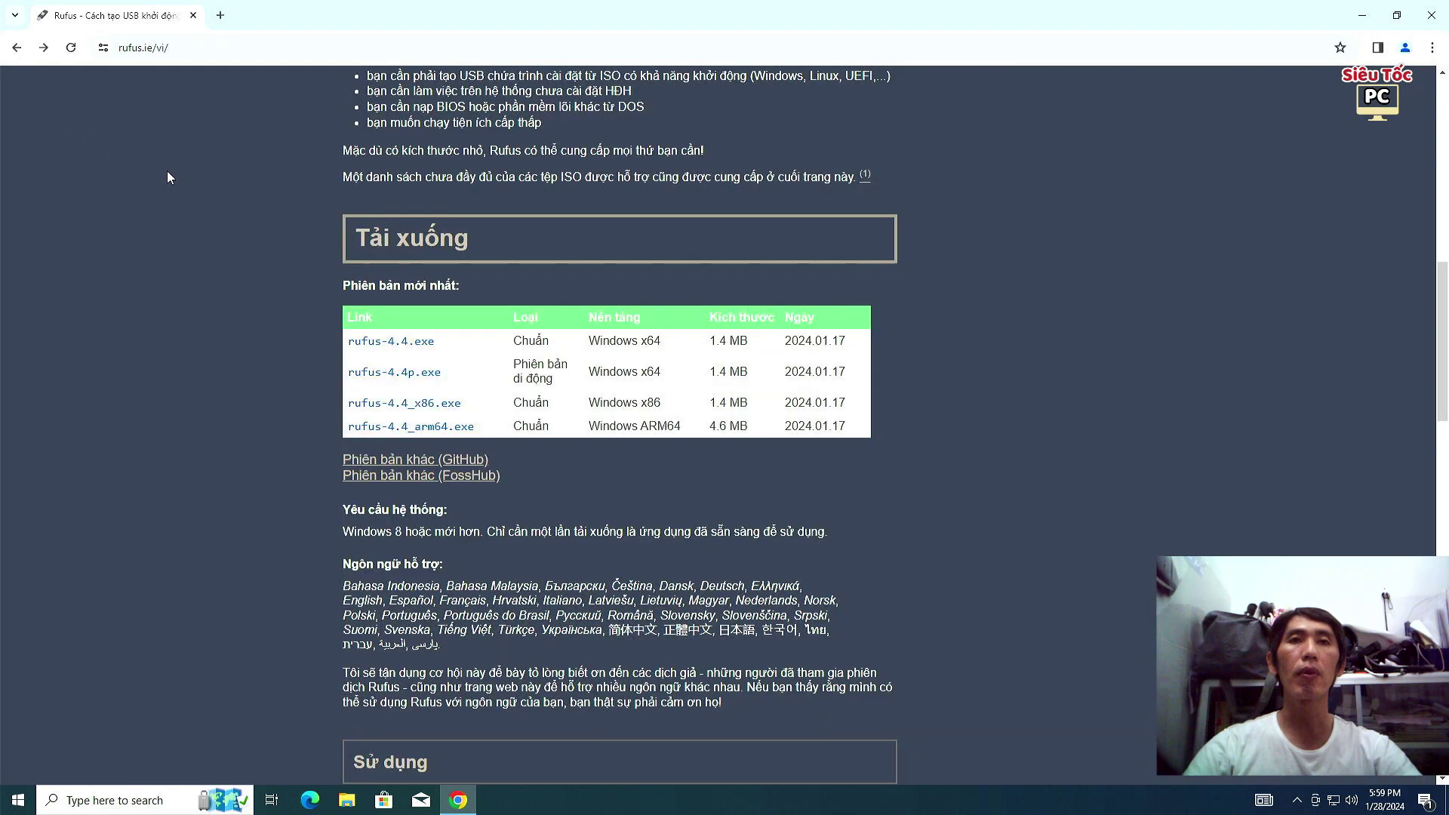
click(376, 353)
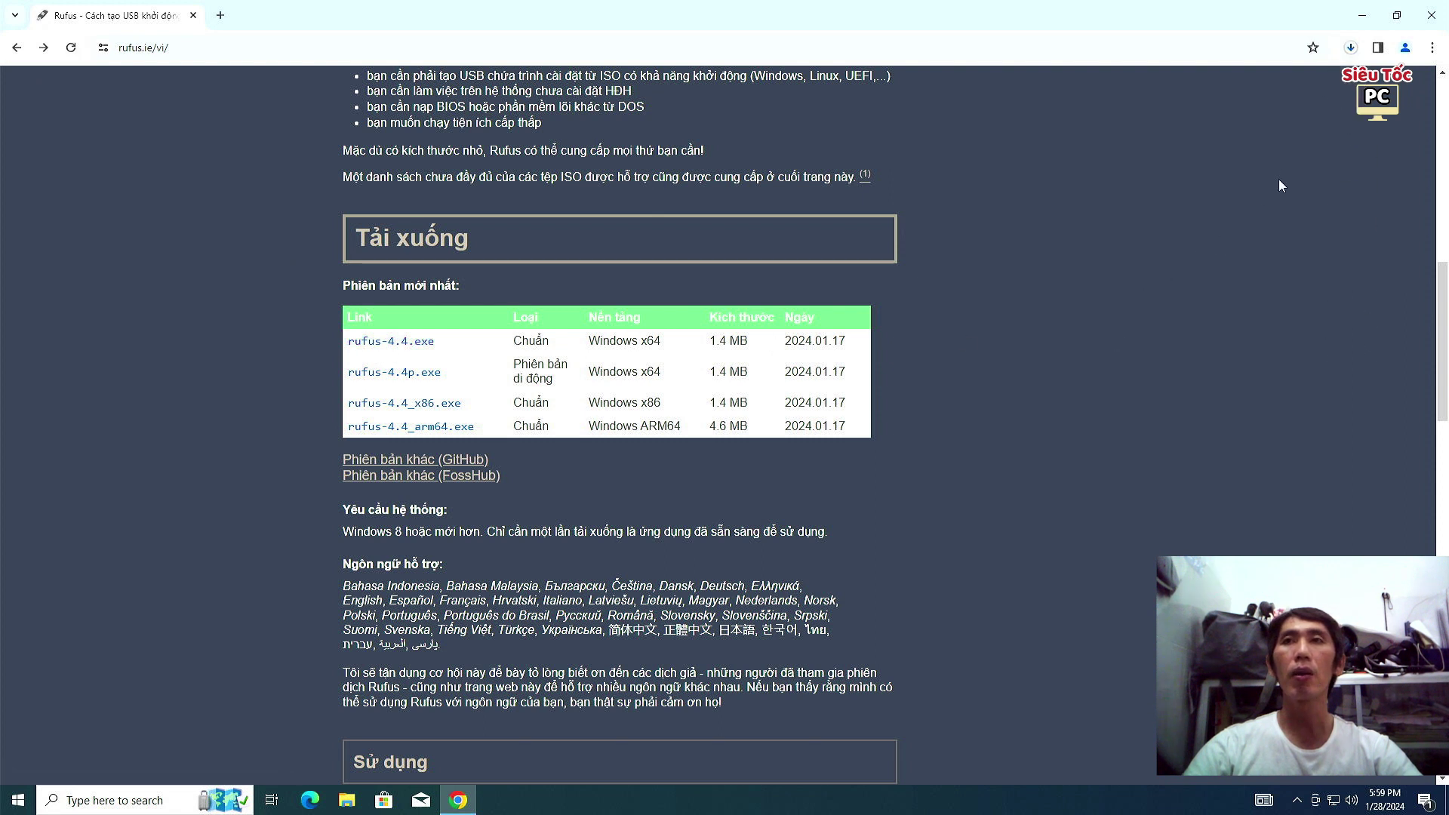
click(1351, 50)
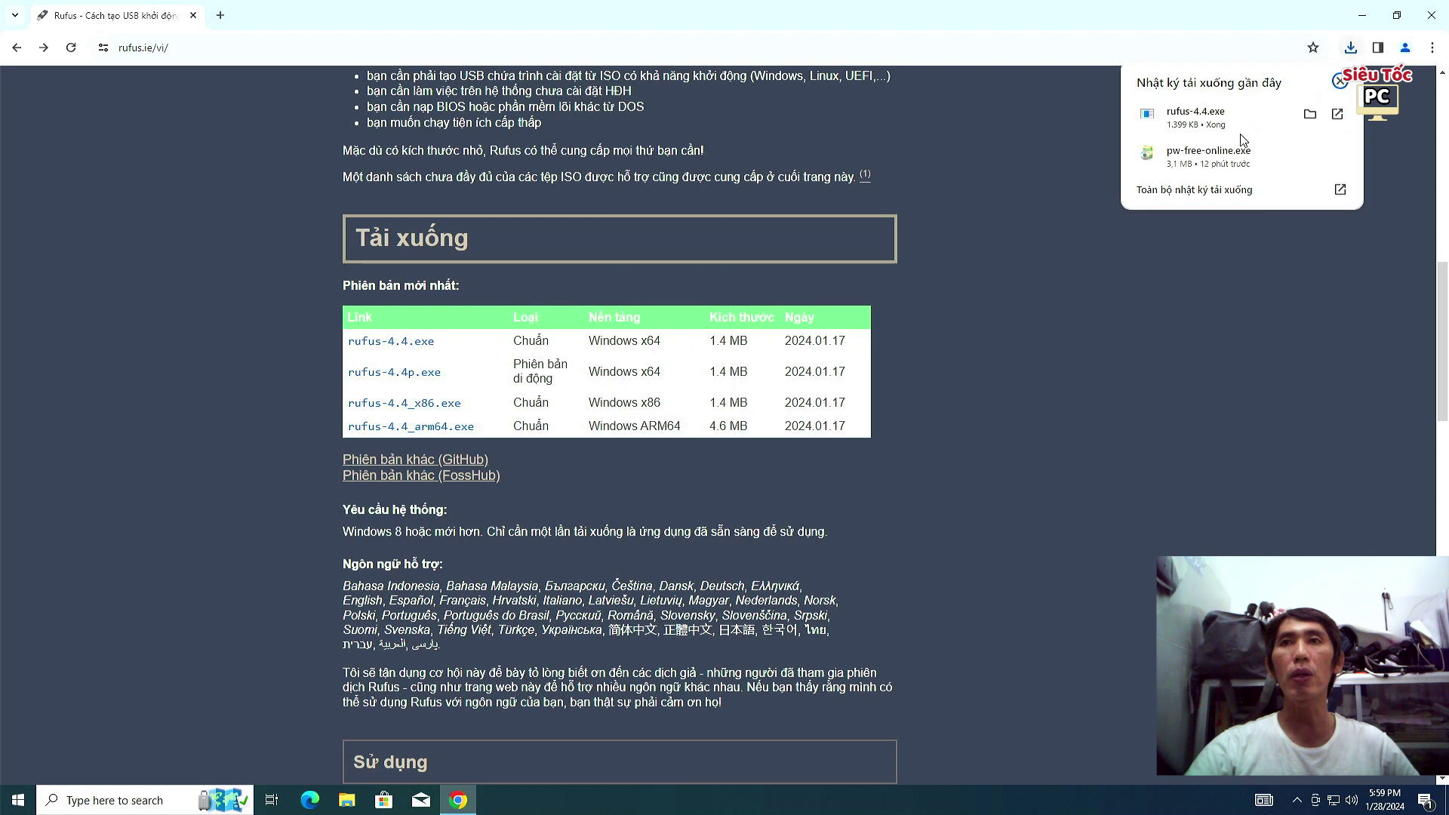
Run rufus-4.4.exe from the downloads panel and answer the update-check prompt.
click(1200, 123)
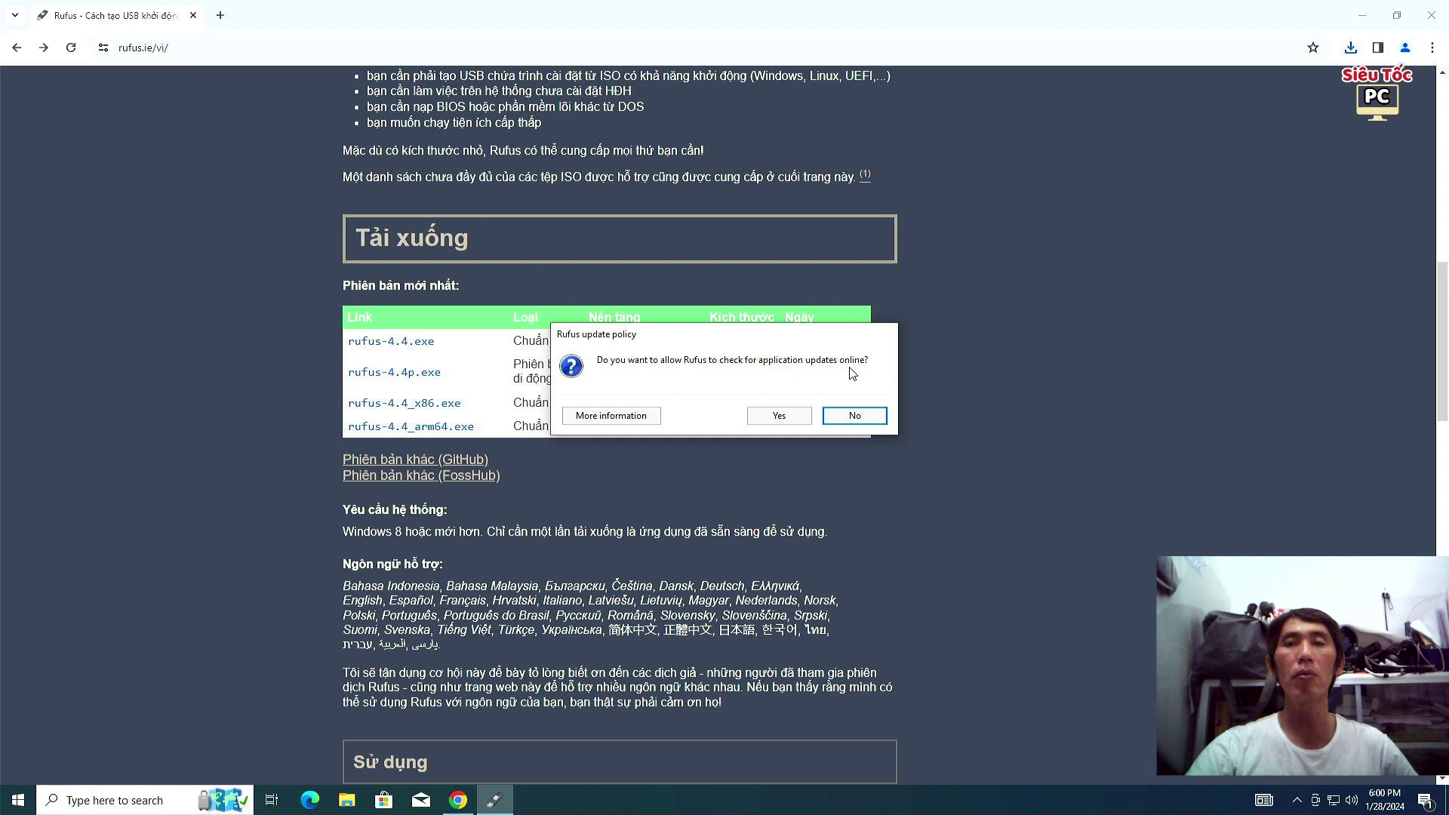
click(798, 420)
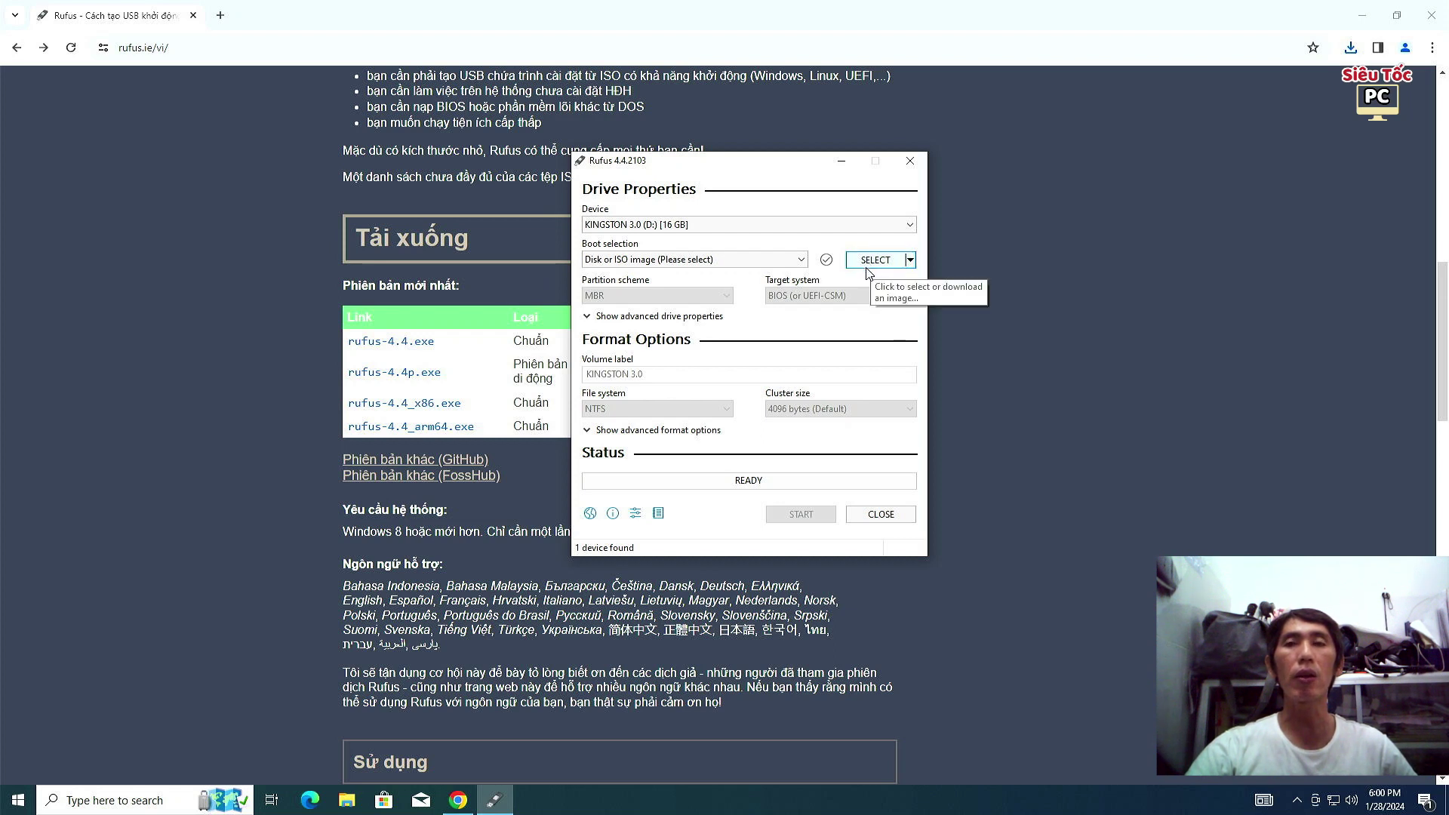
Switch Rufus's SELECT button to DOWNLOAD and start fetching a Windows ISO.
click(911, 261)
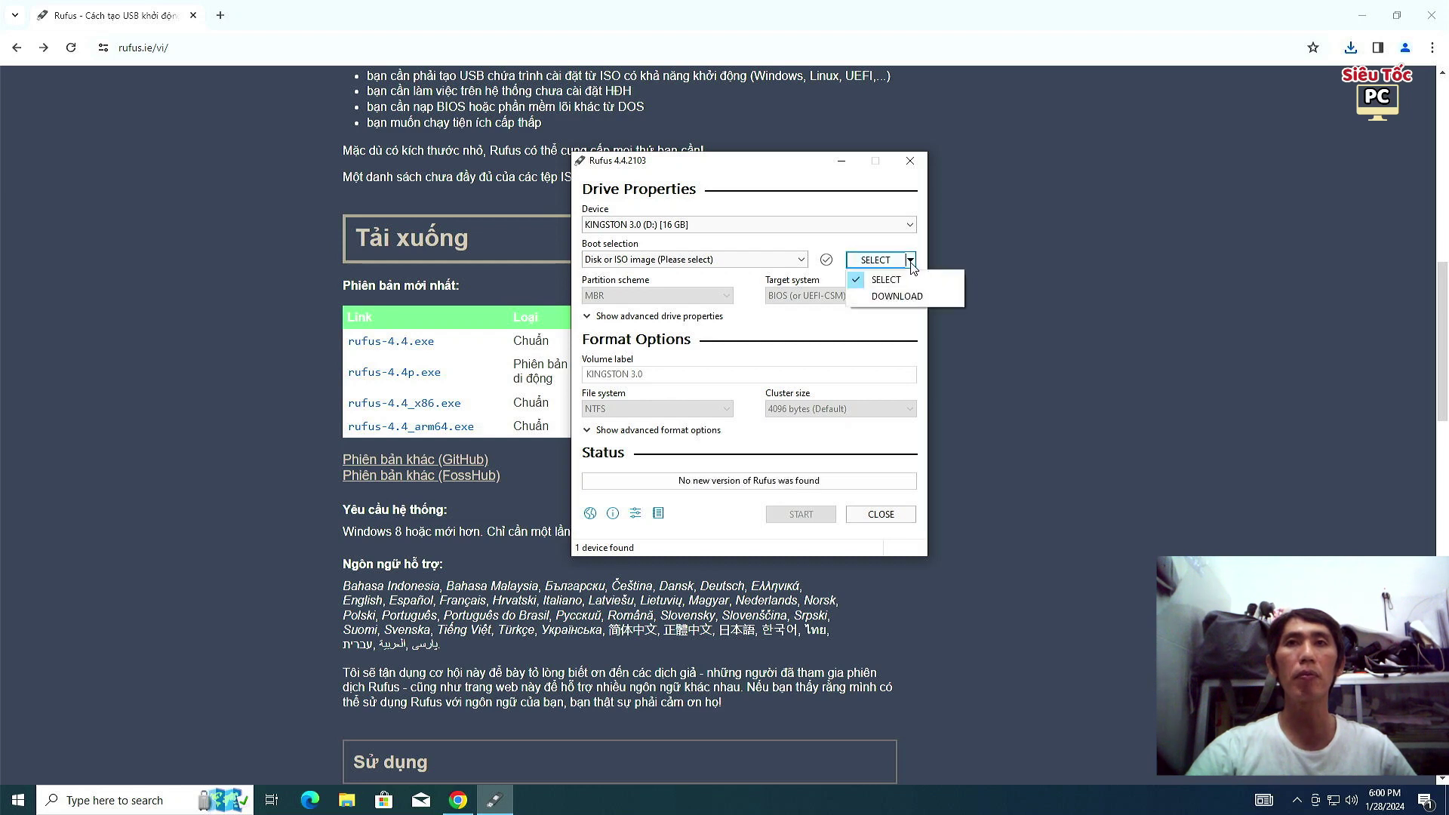
click(915, 300)
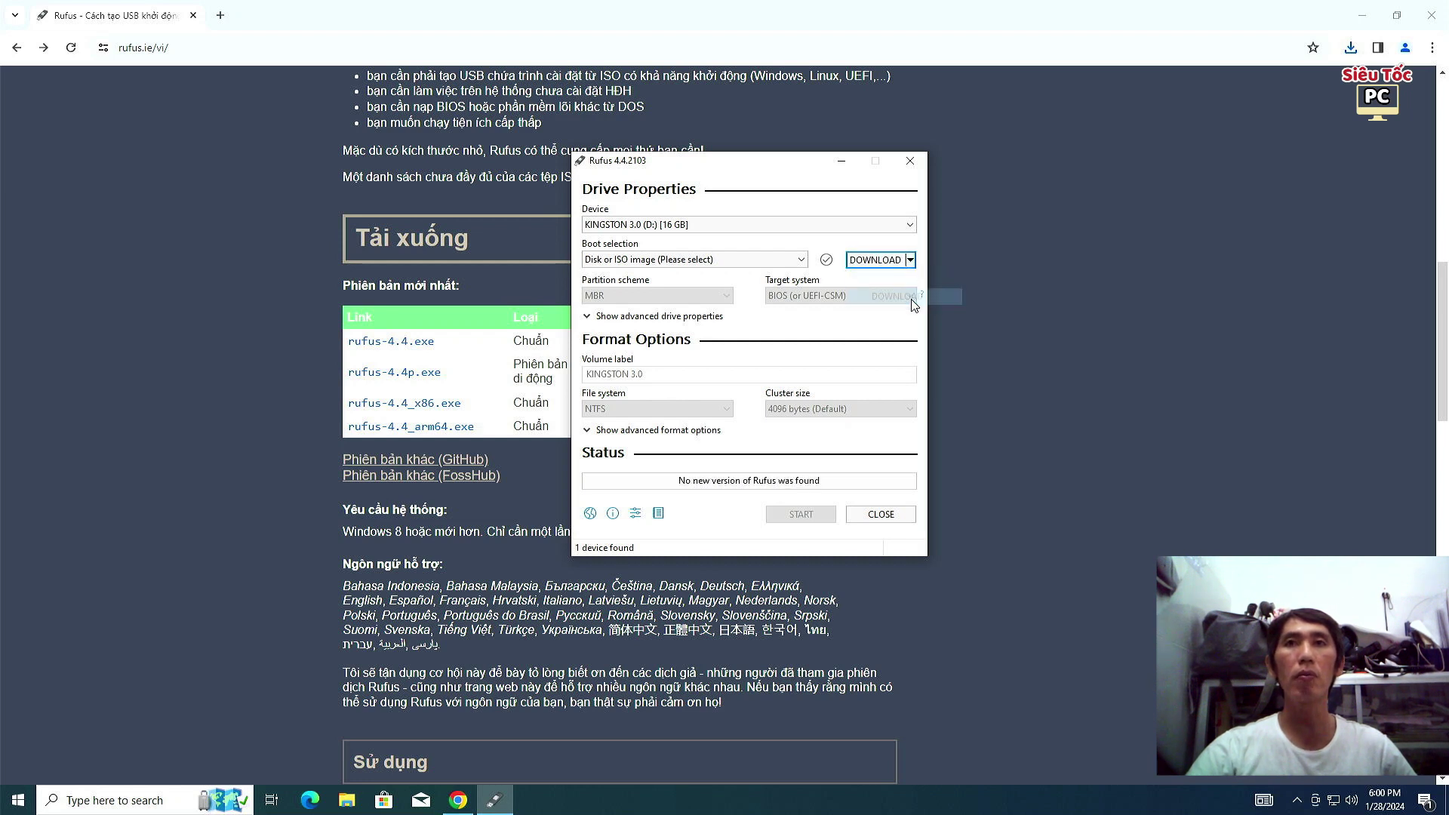
click(889, 263)
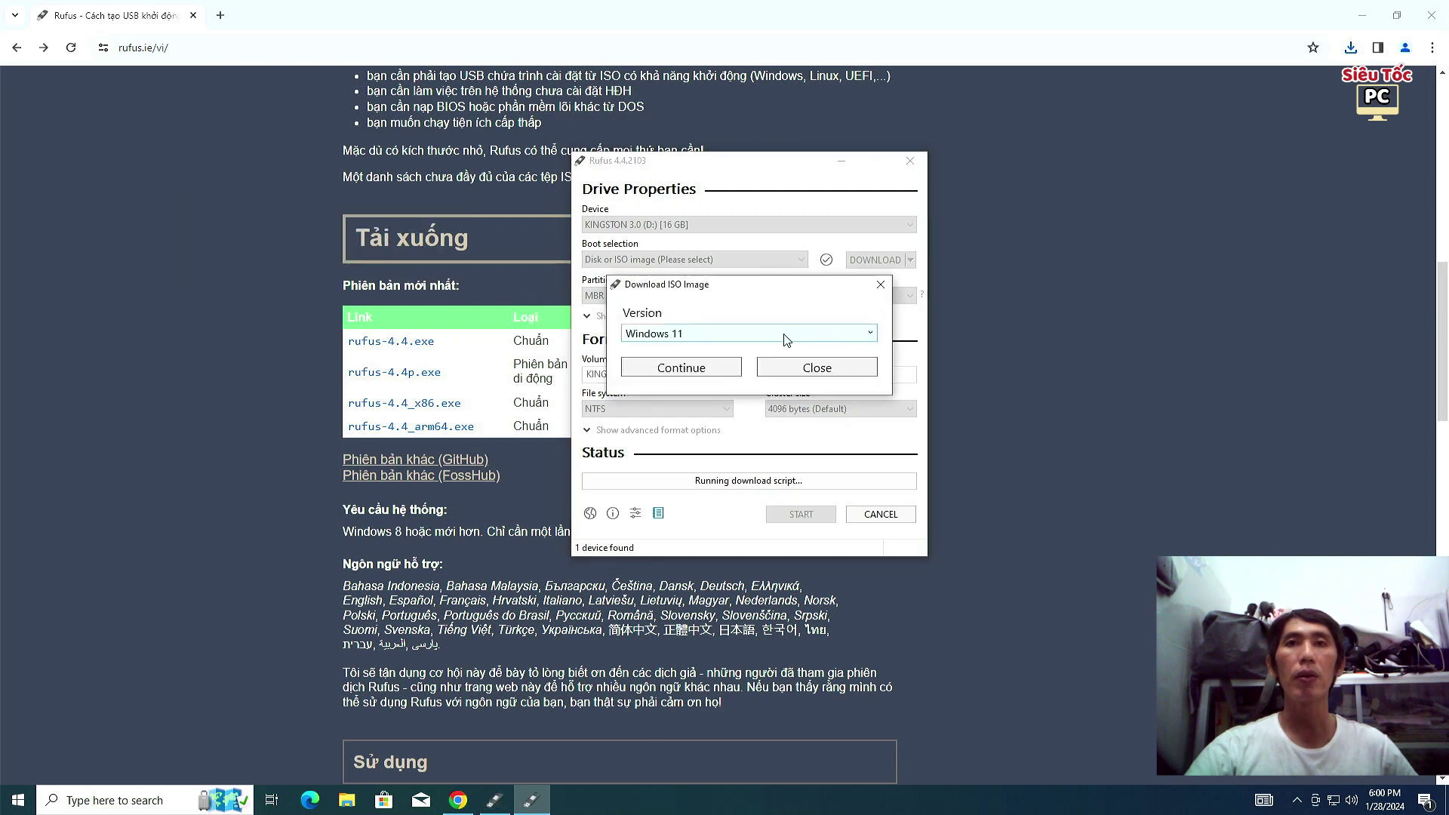
Choose Windows 10, release 22H2, and the Home/Pro/Edu edition in the ISO dialog.
click(697, 338)
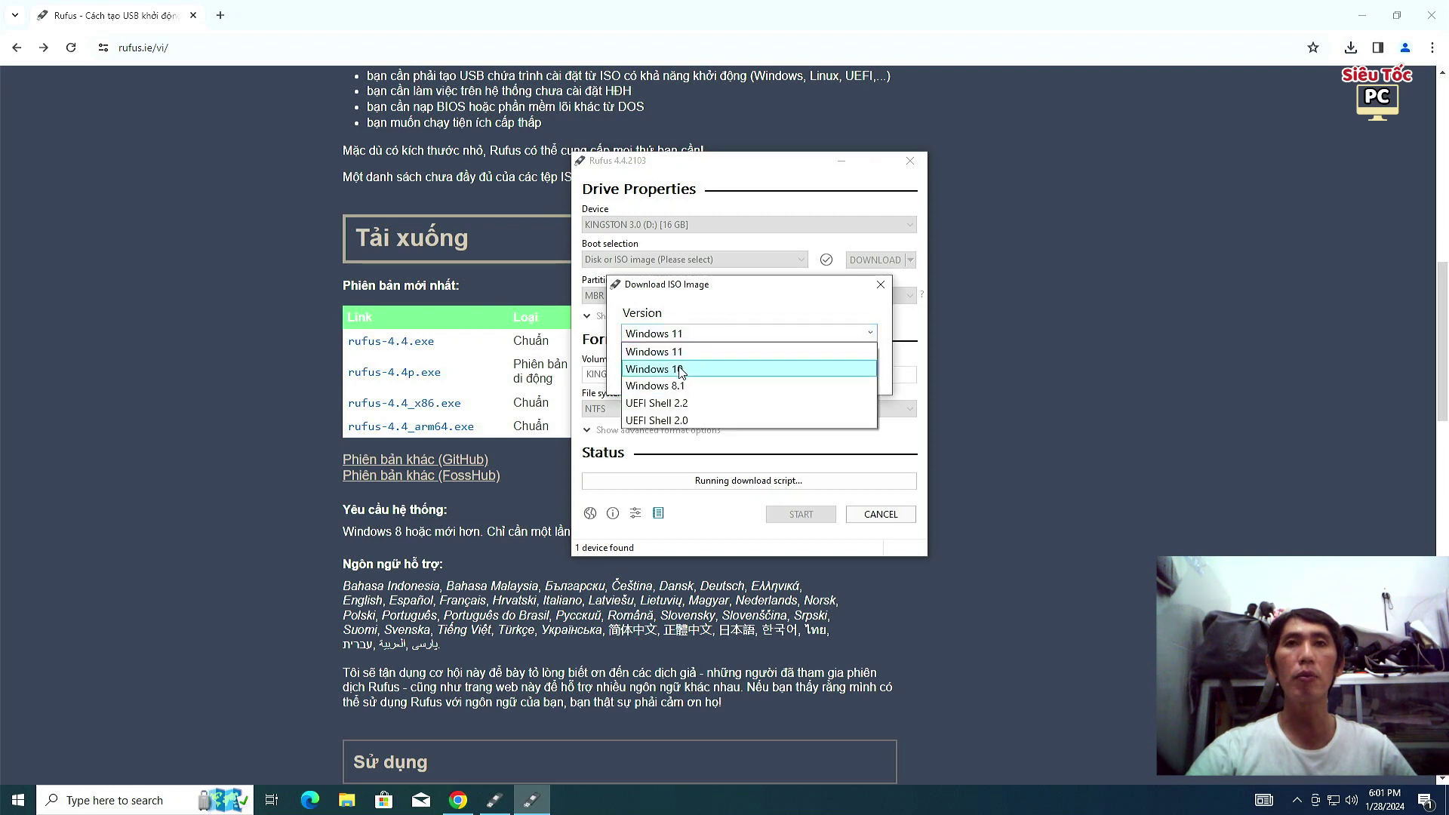
click(682, 370)
click(690, 370)
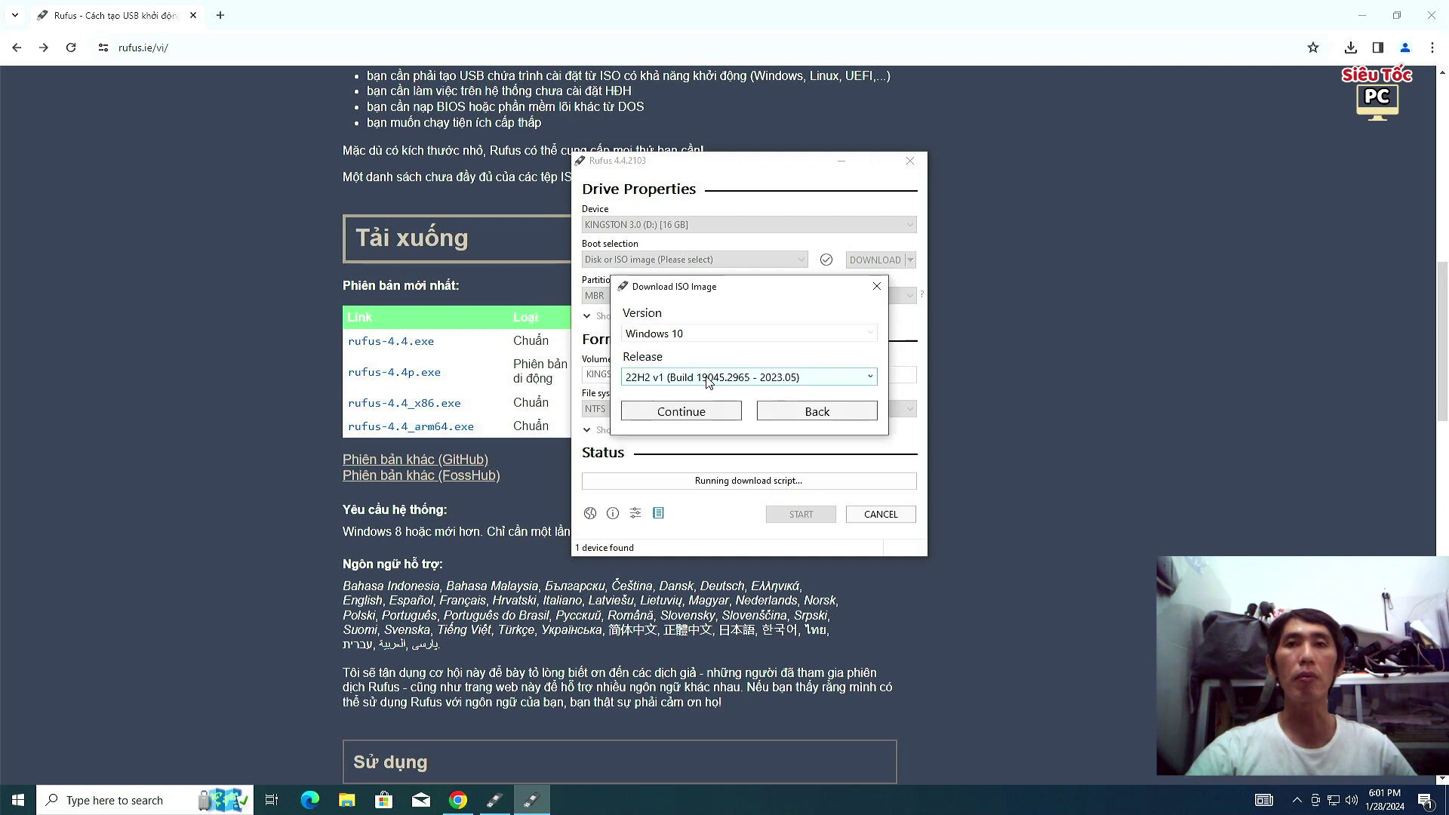
click(689, 415)
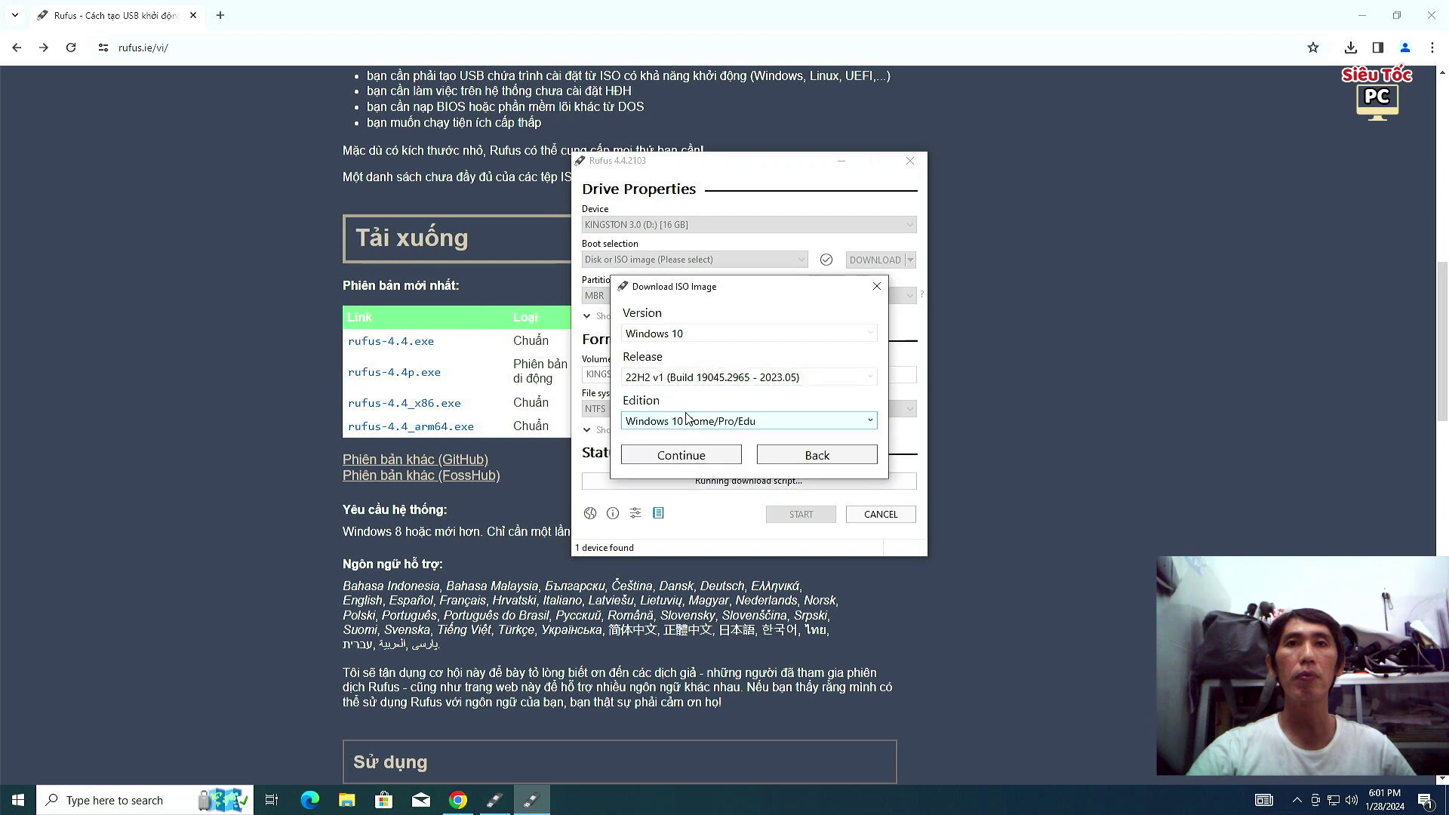
click(692, 456)
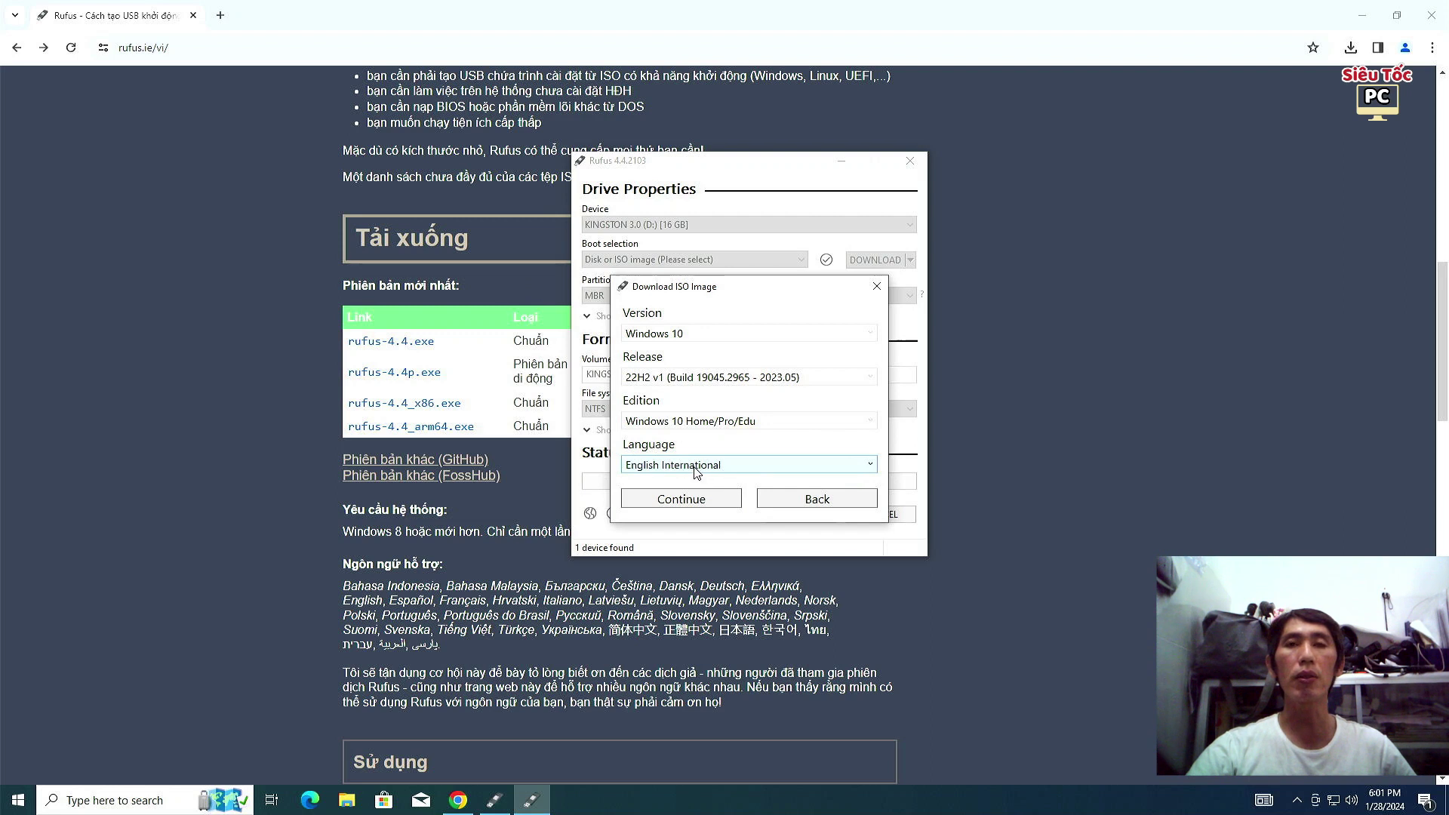
Pick English (United States) and x64, and hand the download to the browser.
click(717, 467)
scroll(725, 491, up, 2)
scroll(735, 496, down, 1)
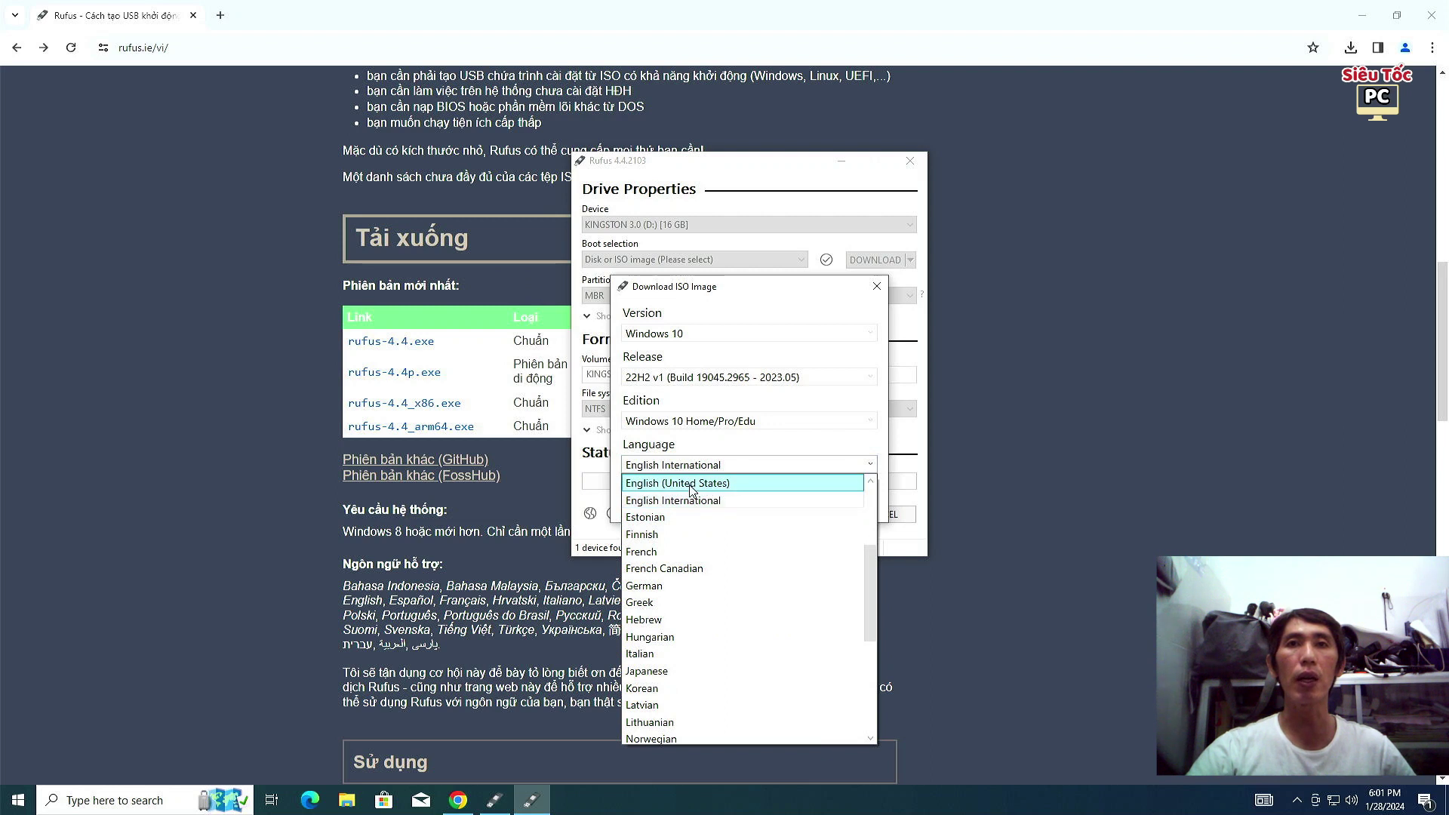
click(692, 490)
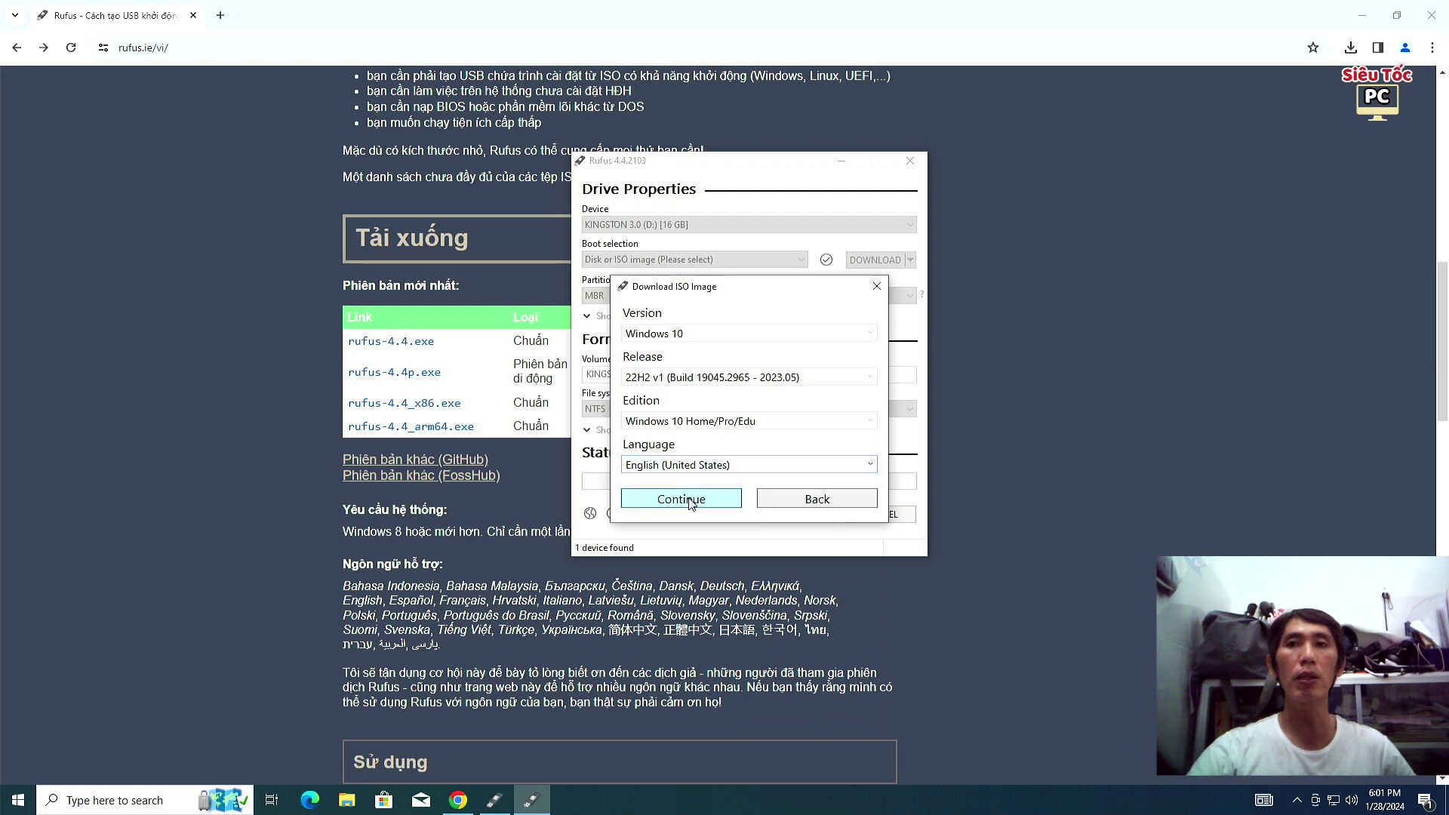
click(688, 499)
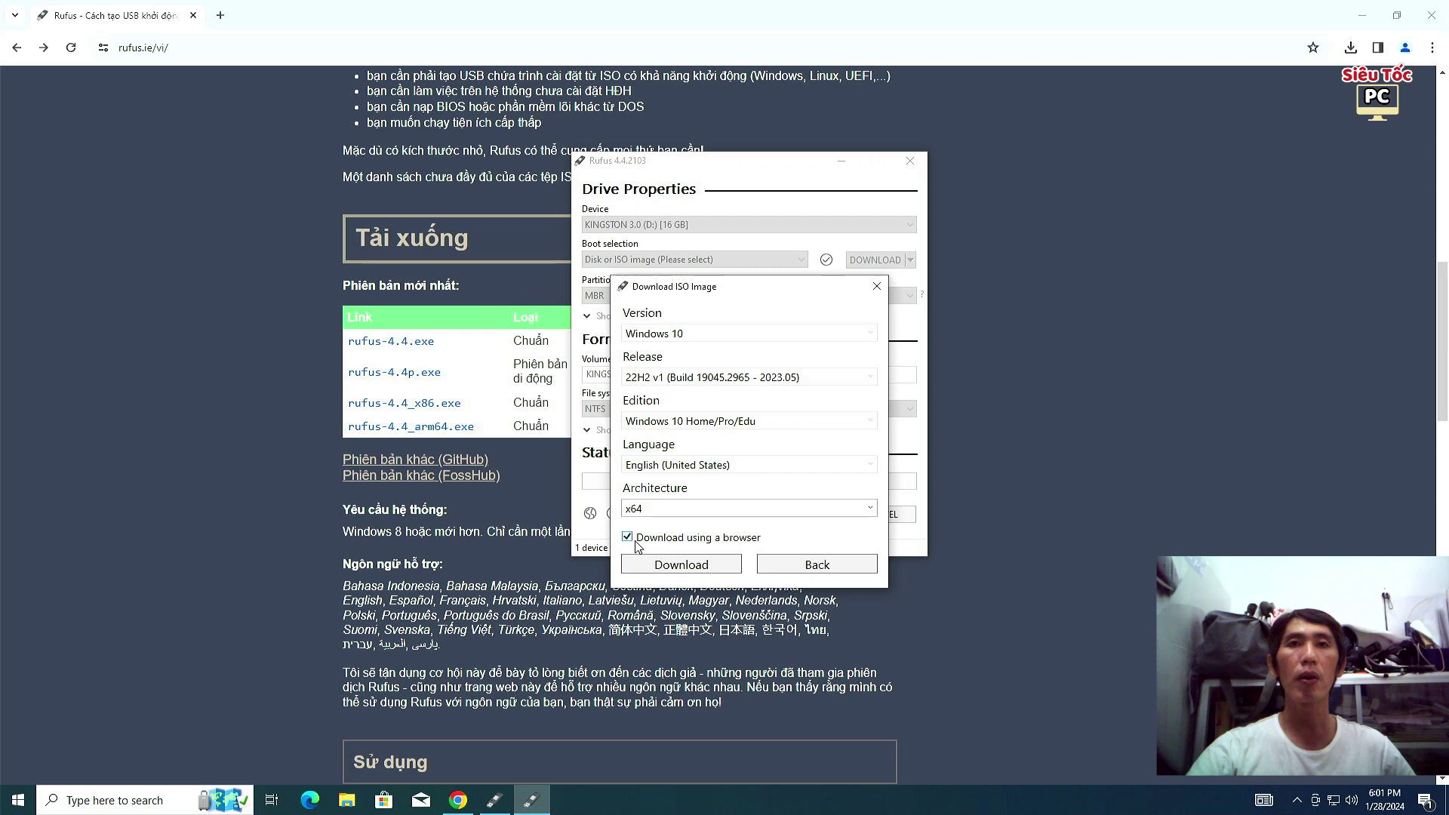
click(681, 565)
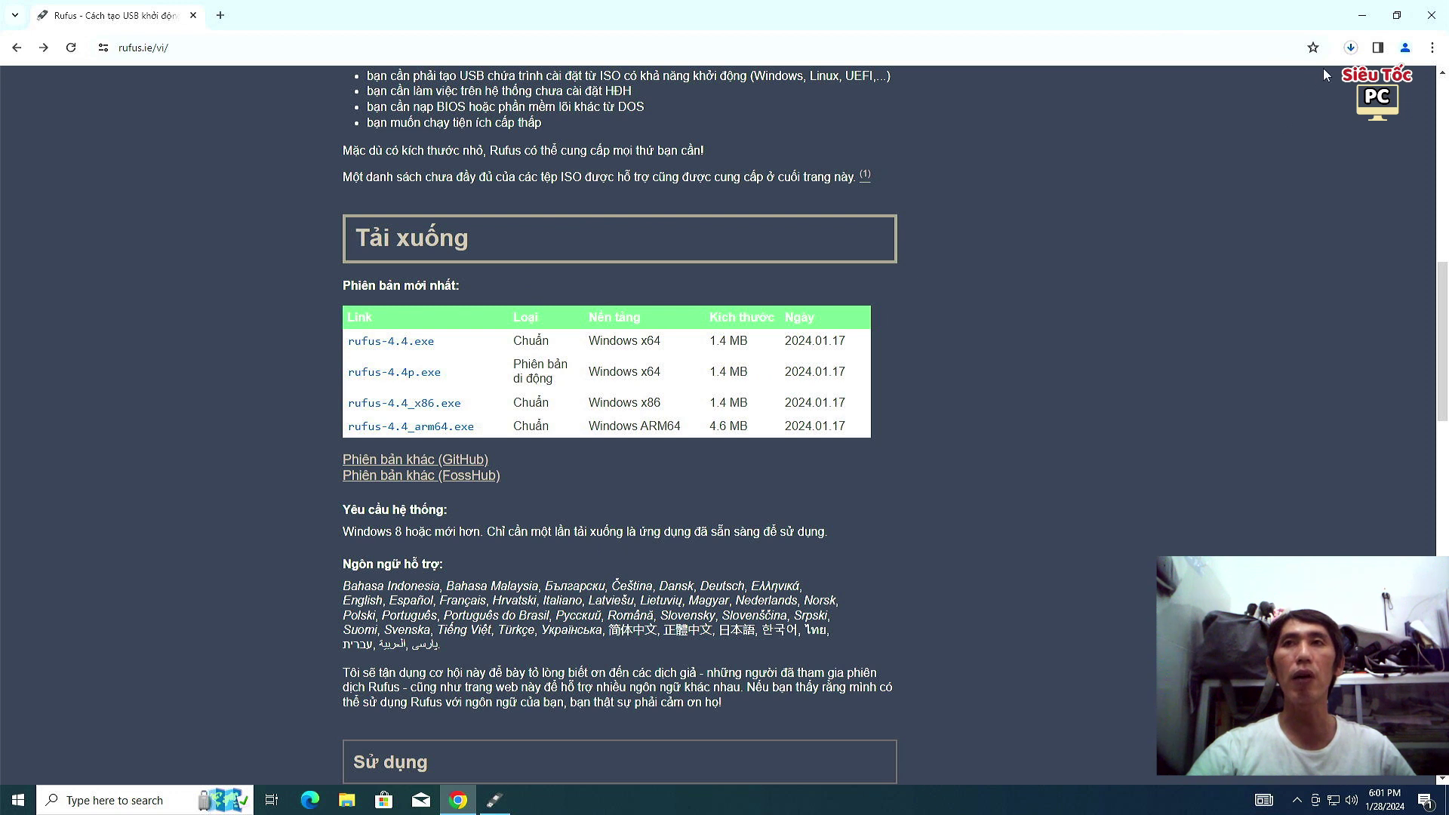
Confirm the 5.7 GB Win10_22H2_English_x64v1.iso is downloading in Chrome's recent downloads.
click(1349, 51)
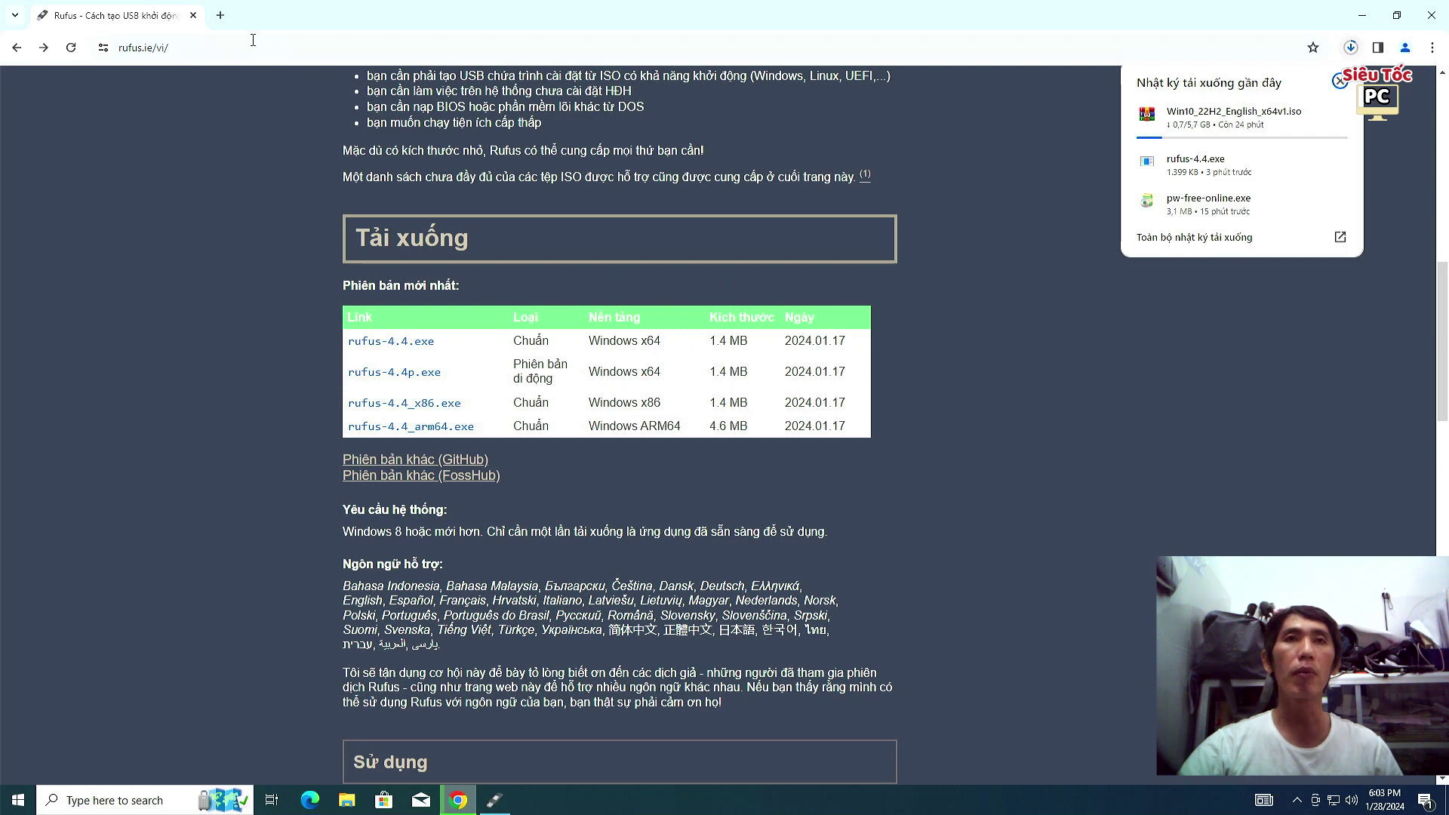
click(224, 46)
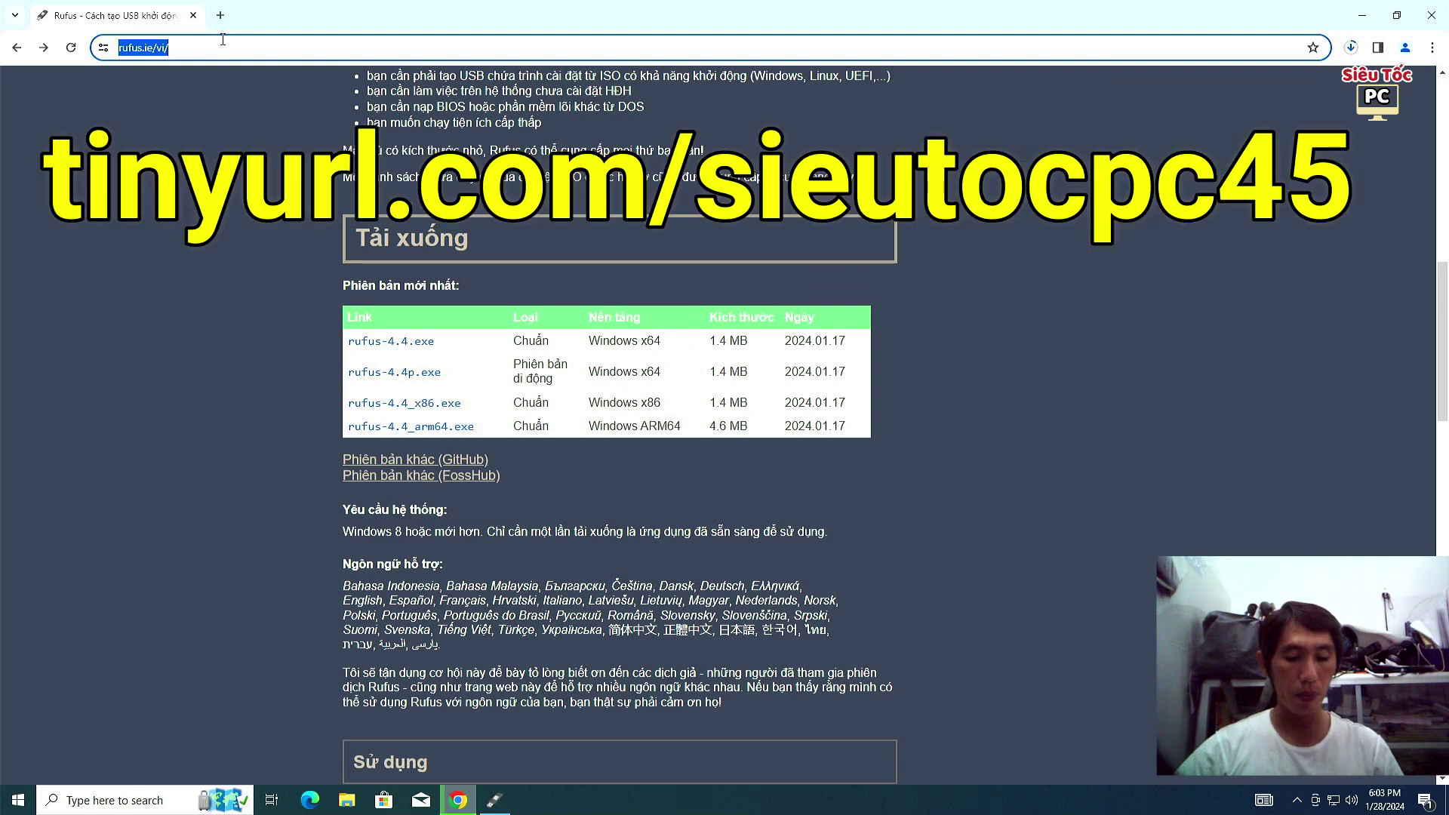
Go to tinyurl.com/sieutocpc45 to reach the WIN 10 AUTO 100.zip Drive page.
text(tinyurl)
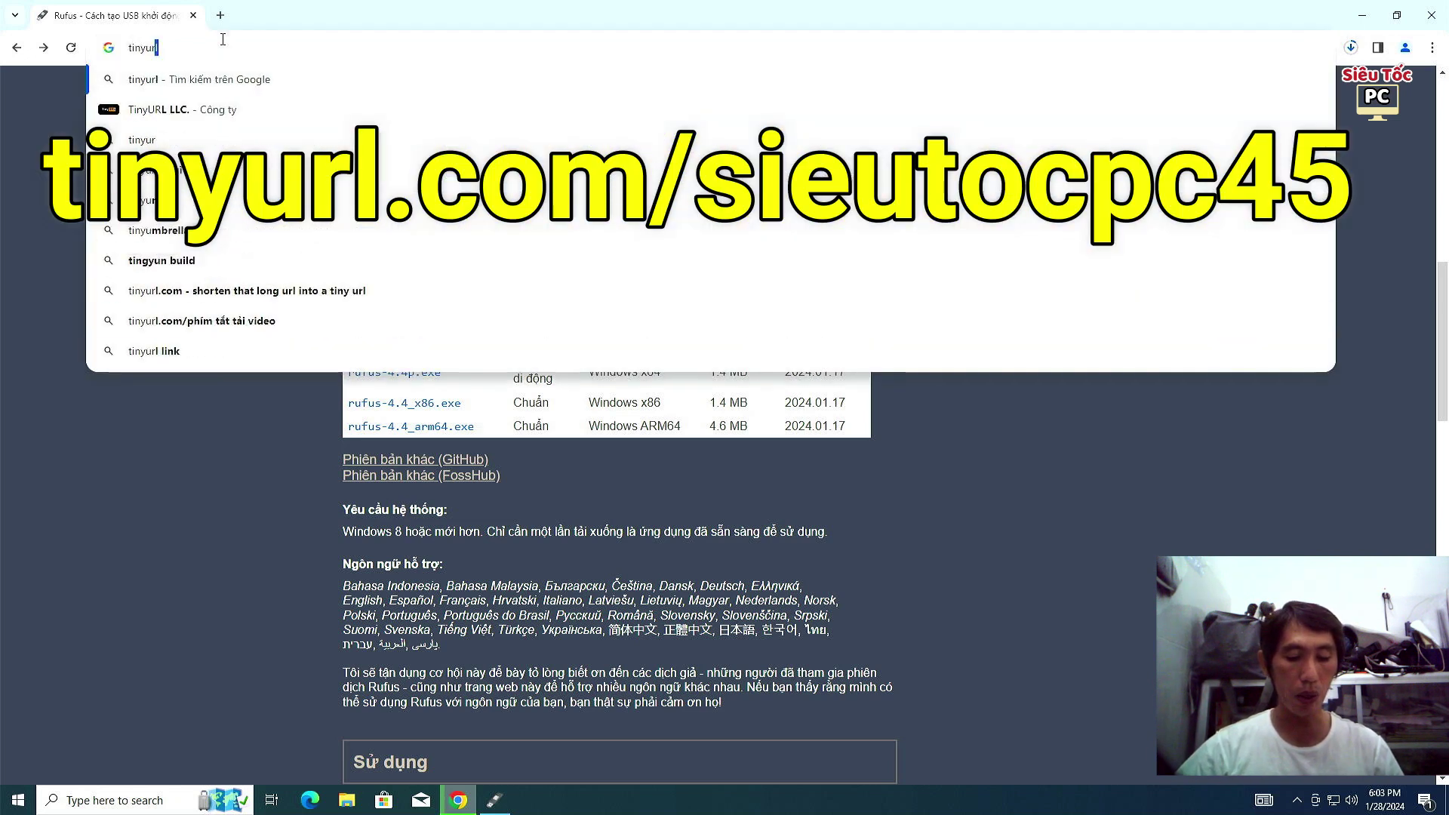
text(.com/sieutocpc45)
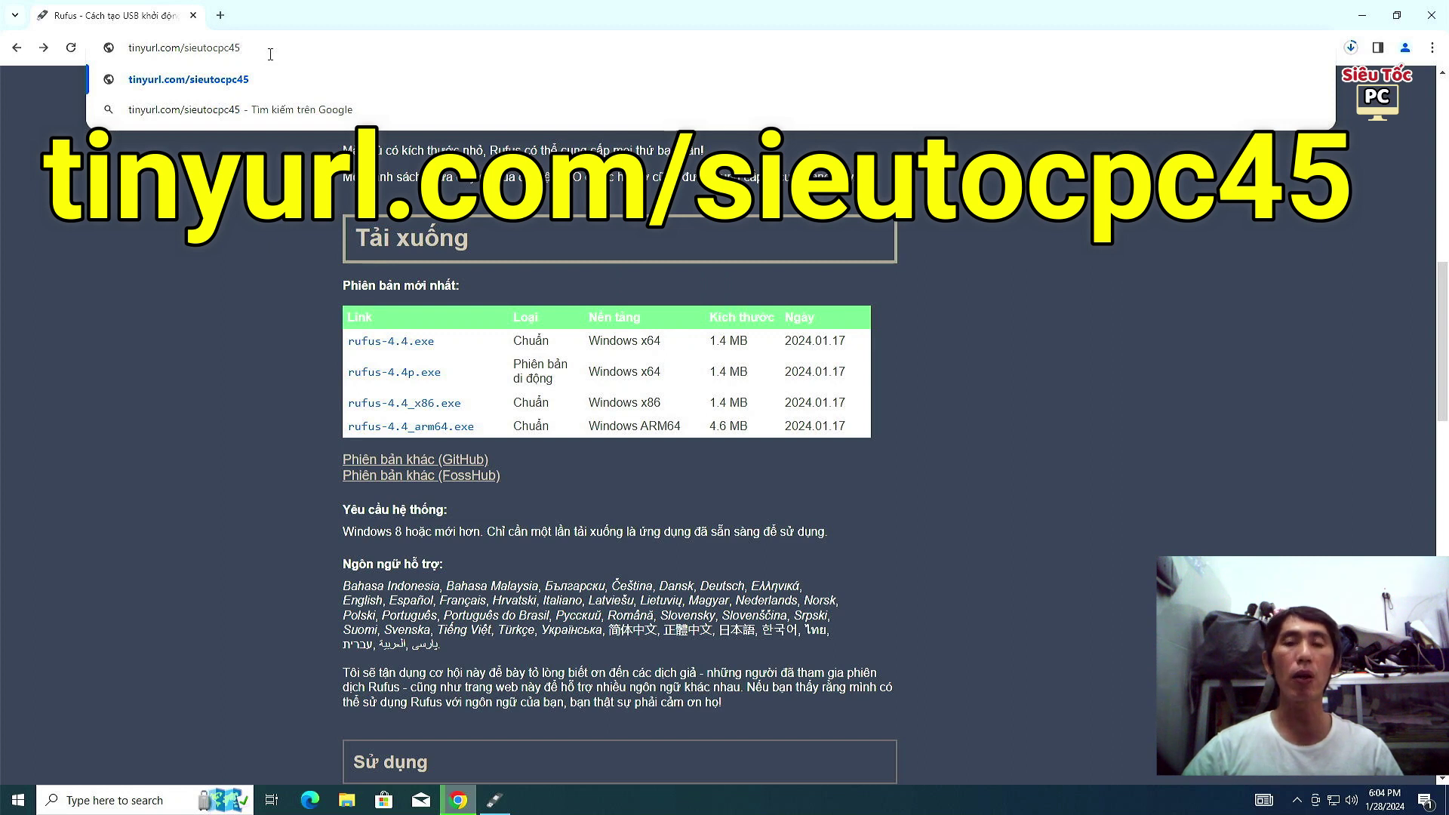
key(Return)
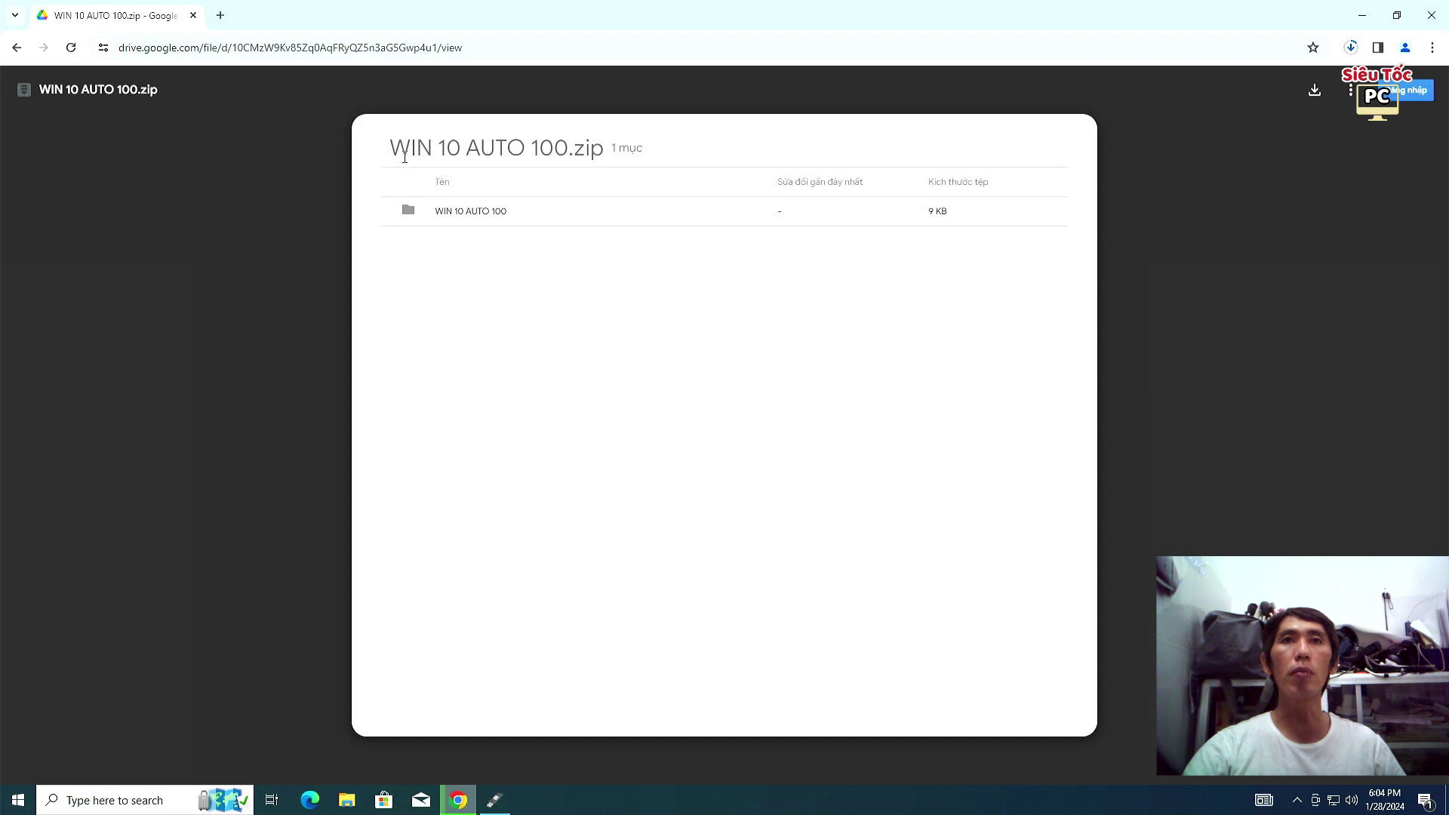
Download WIN 10 AUTO 100.zip from Google Drive and verify it completed in recent downloads.
drag(394, 148, 603, 147)
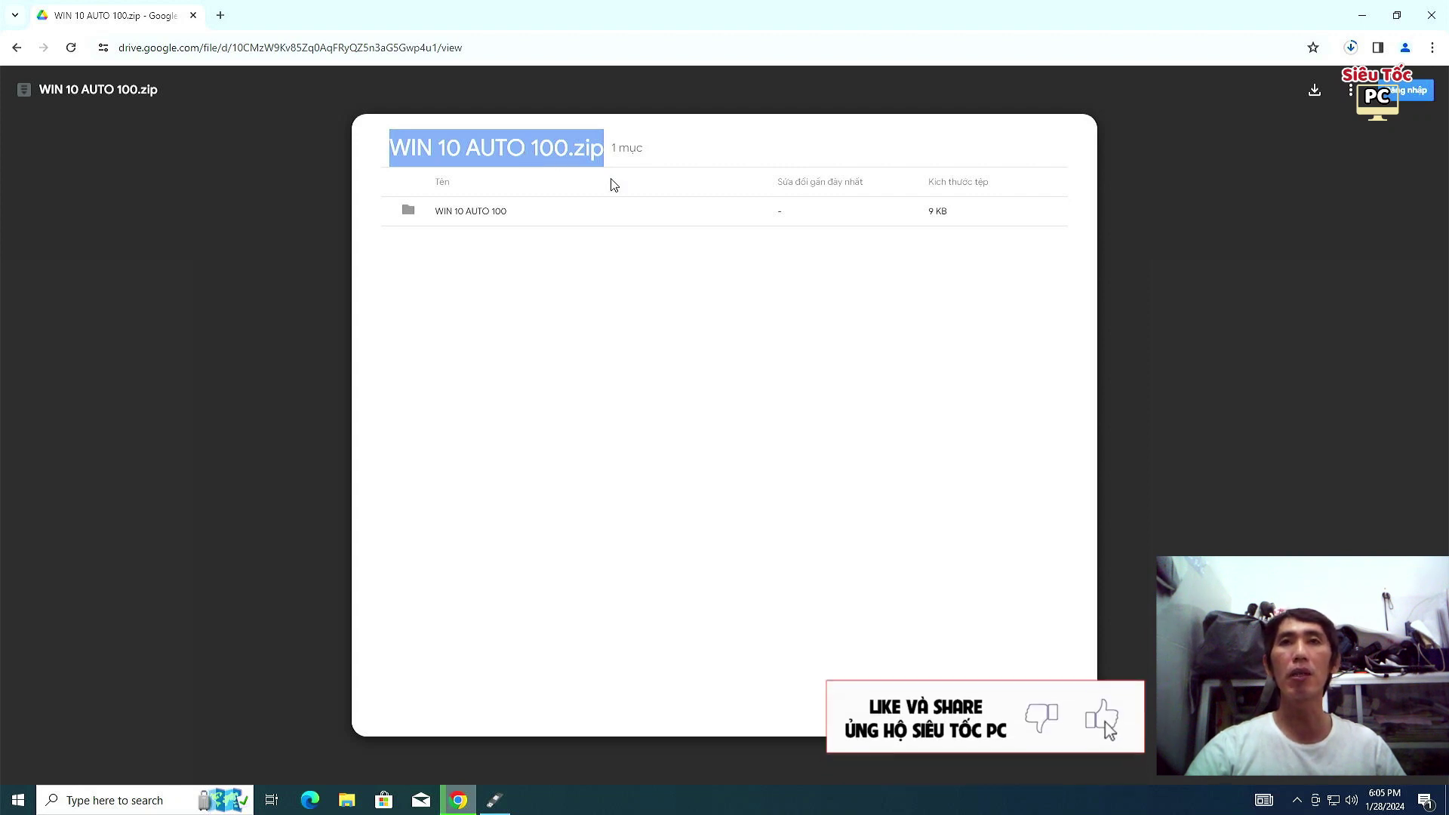
click(1314, 94)
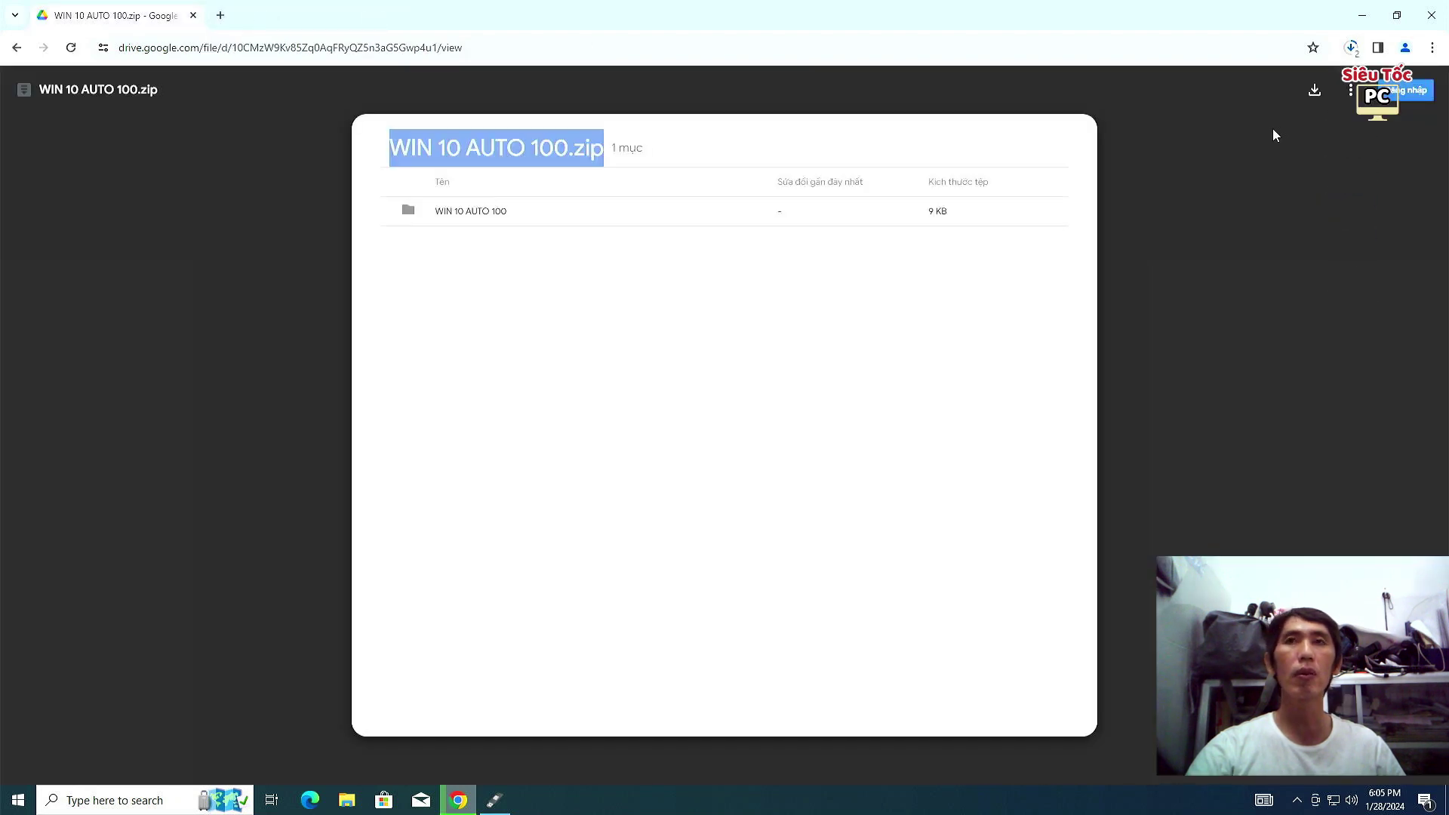
click(1348, 48)
mouse_move(1212, 170)
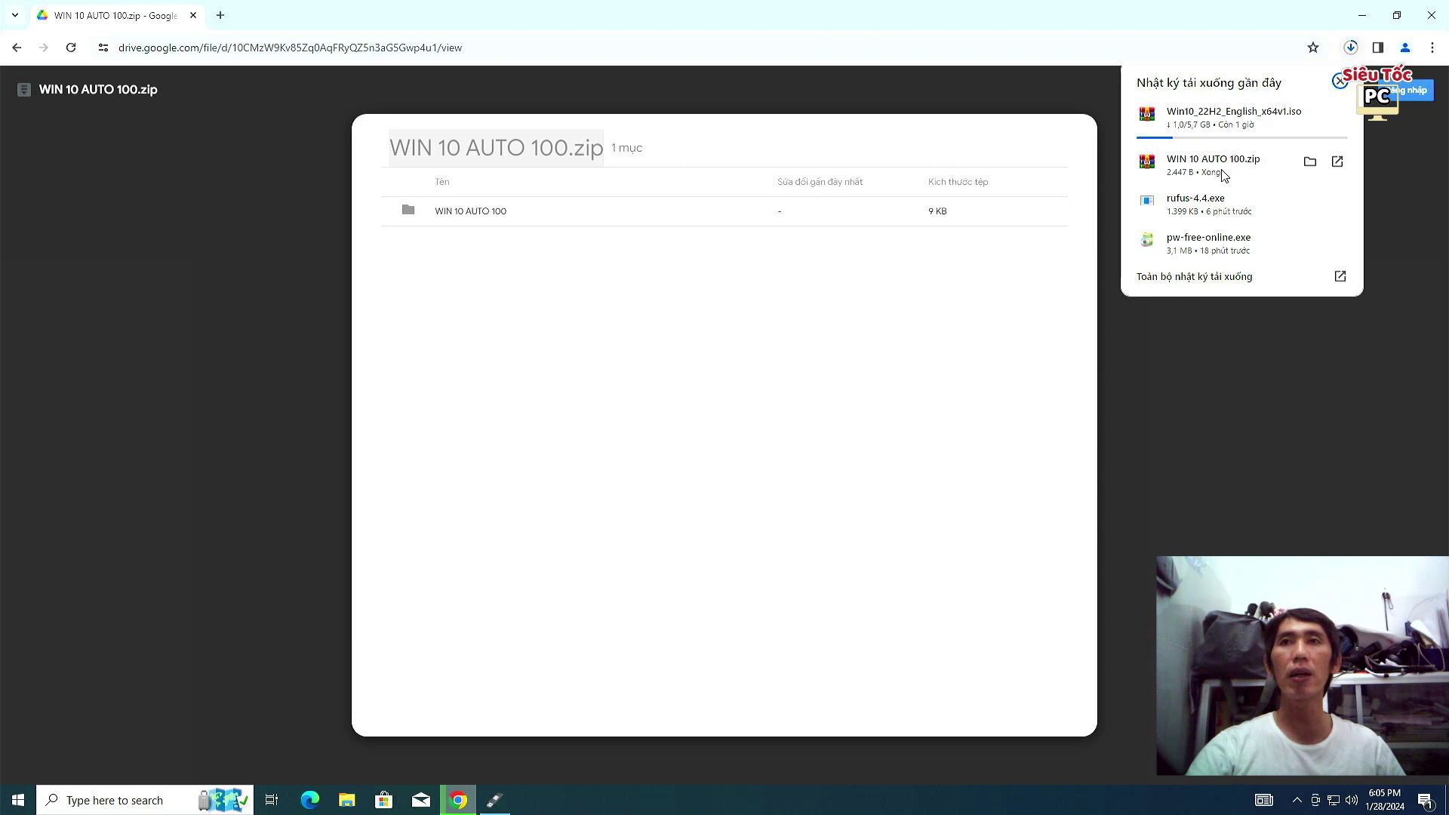
Extract WIN 10 AUTO 100.zip here in Downloads and open the WIN 10 AUTO 100 folder.
click(1310, 163)
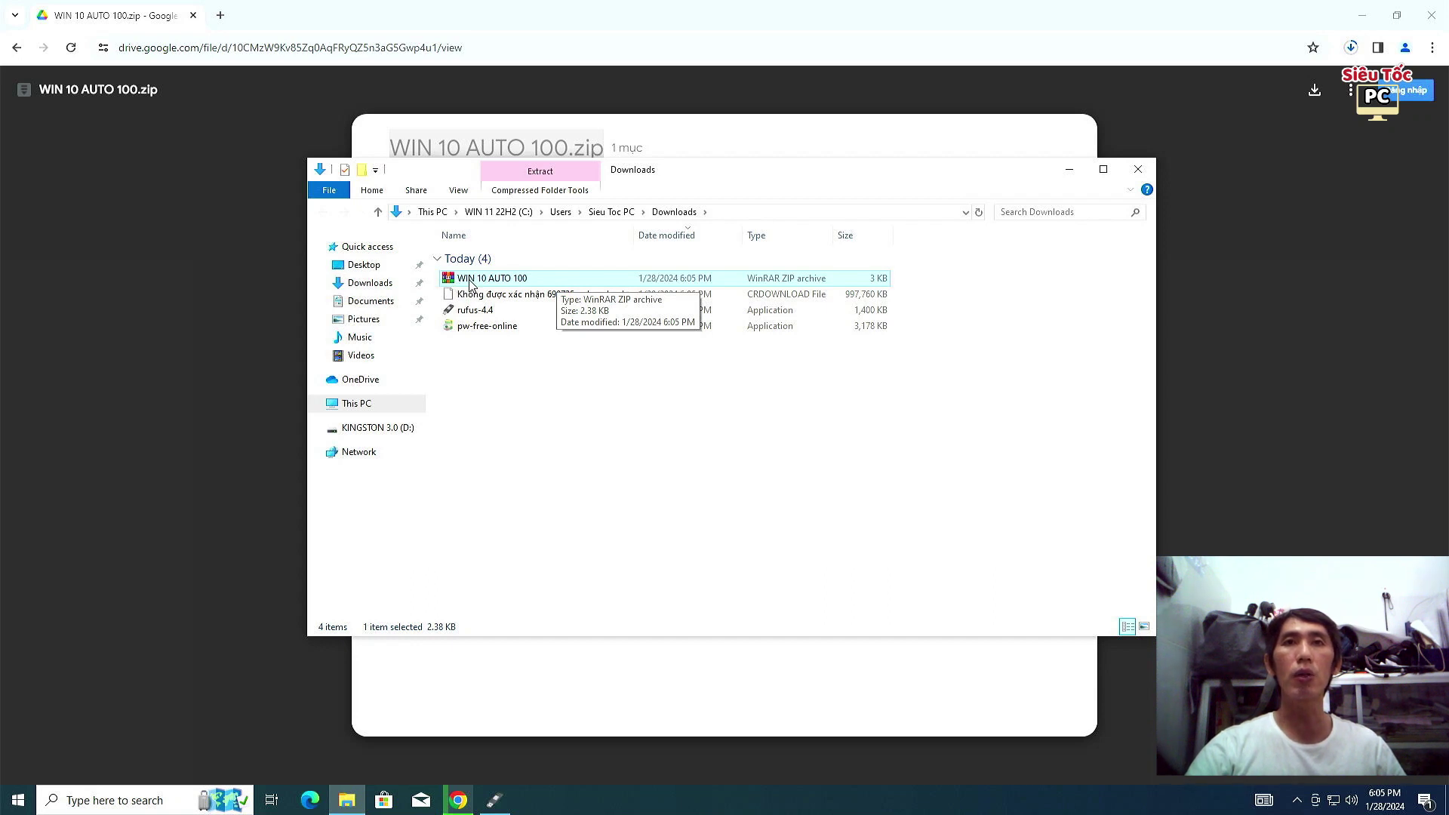
right_click(513, 281)
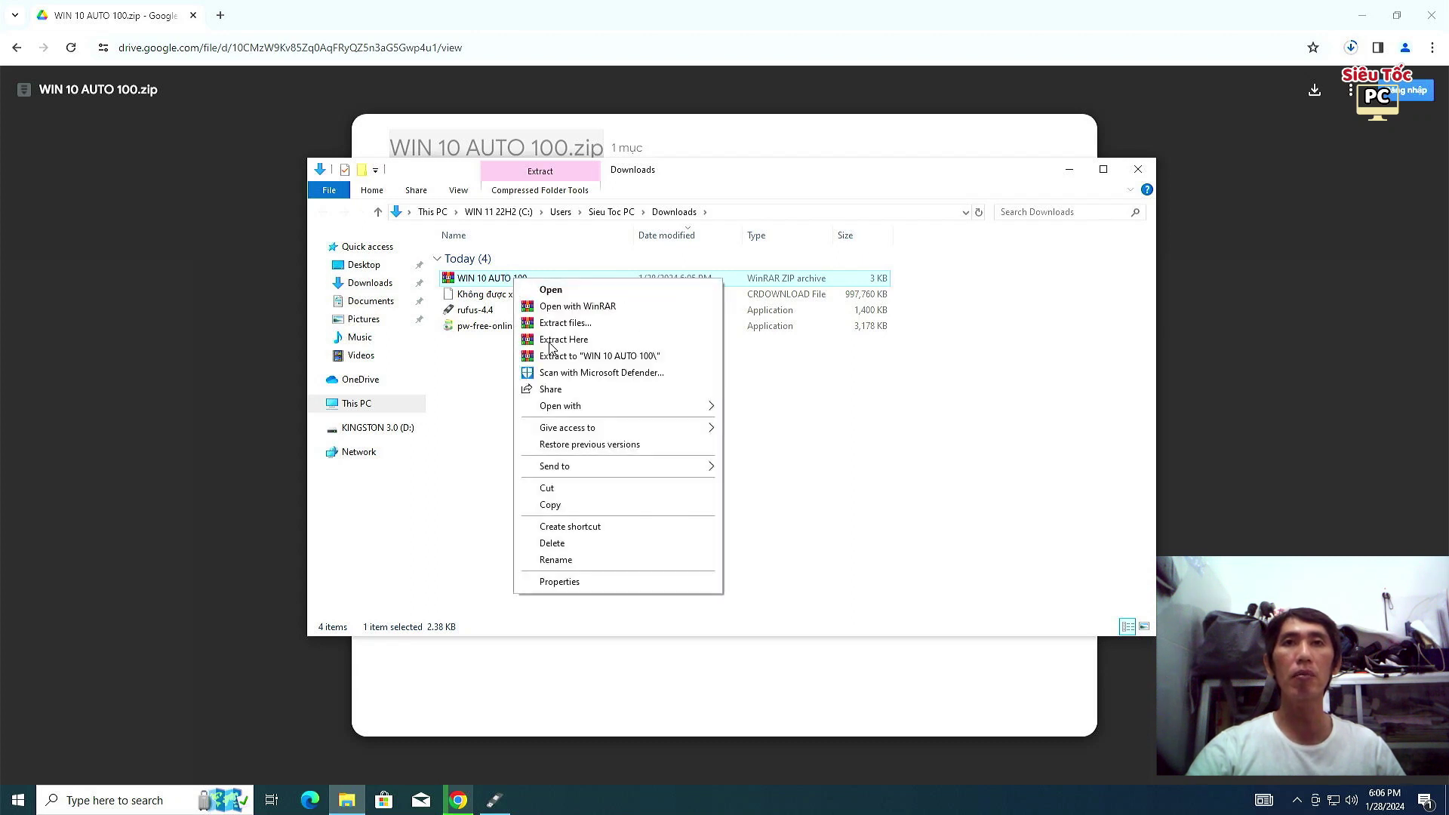
click(552, 341)
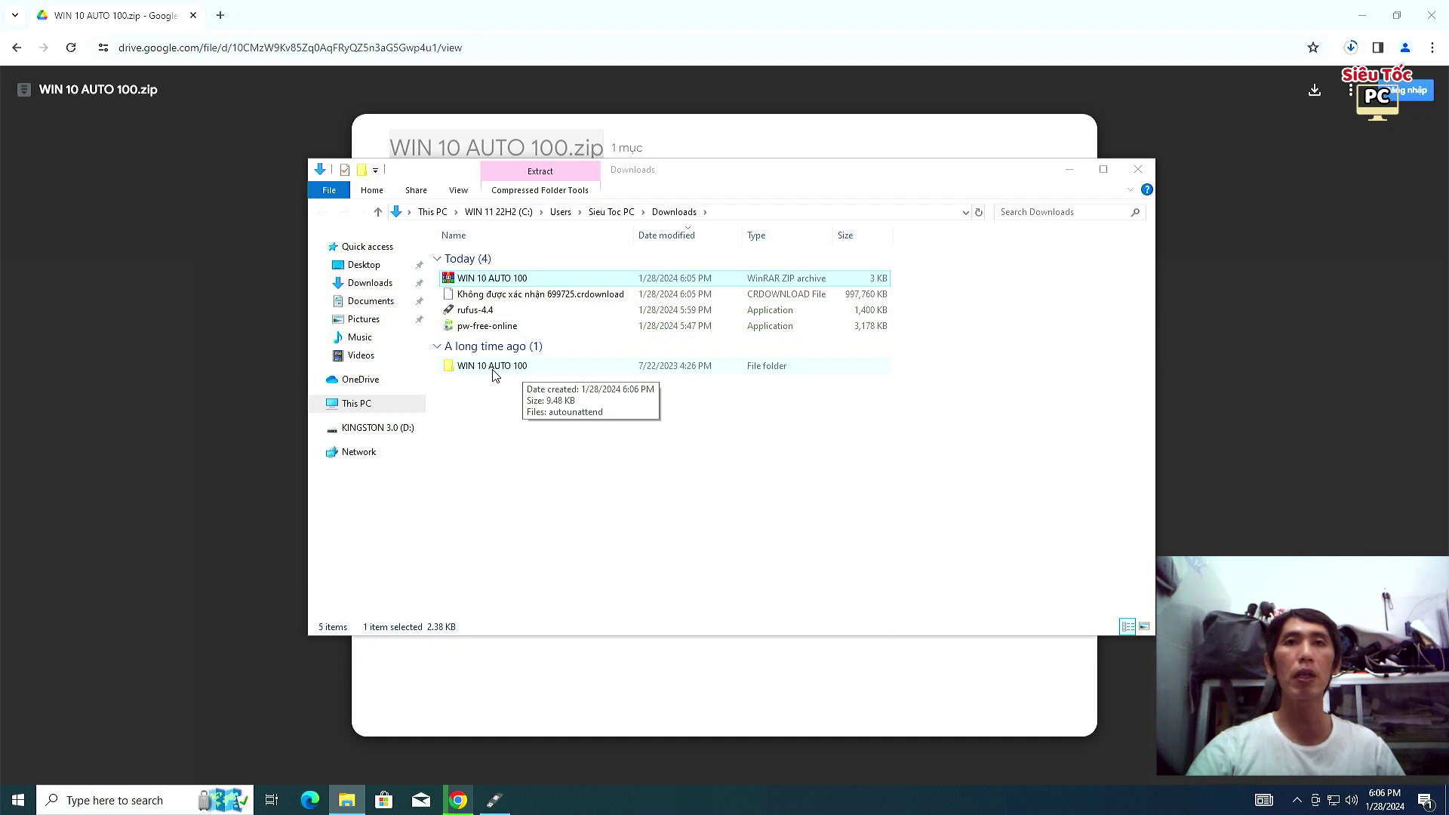
double_click(492, 368)
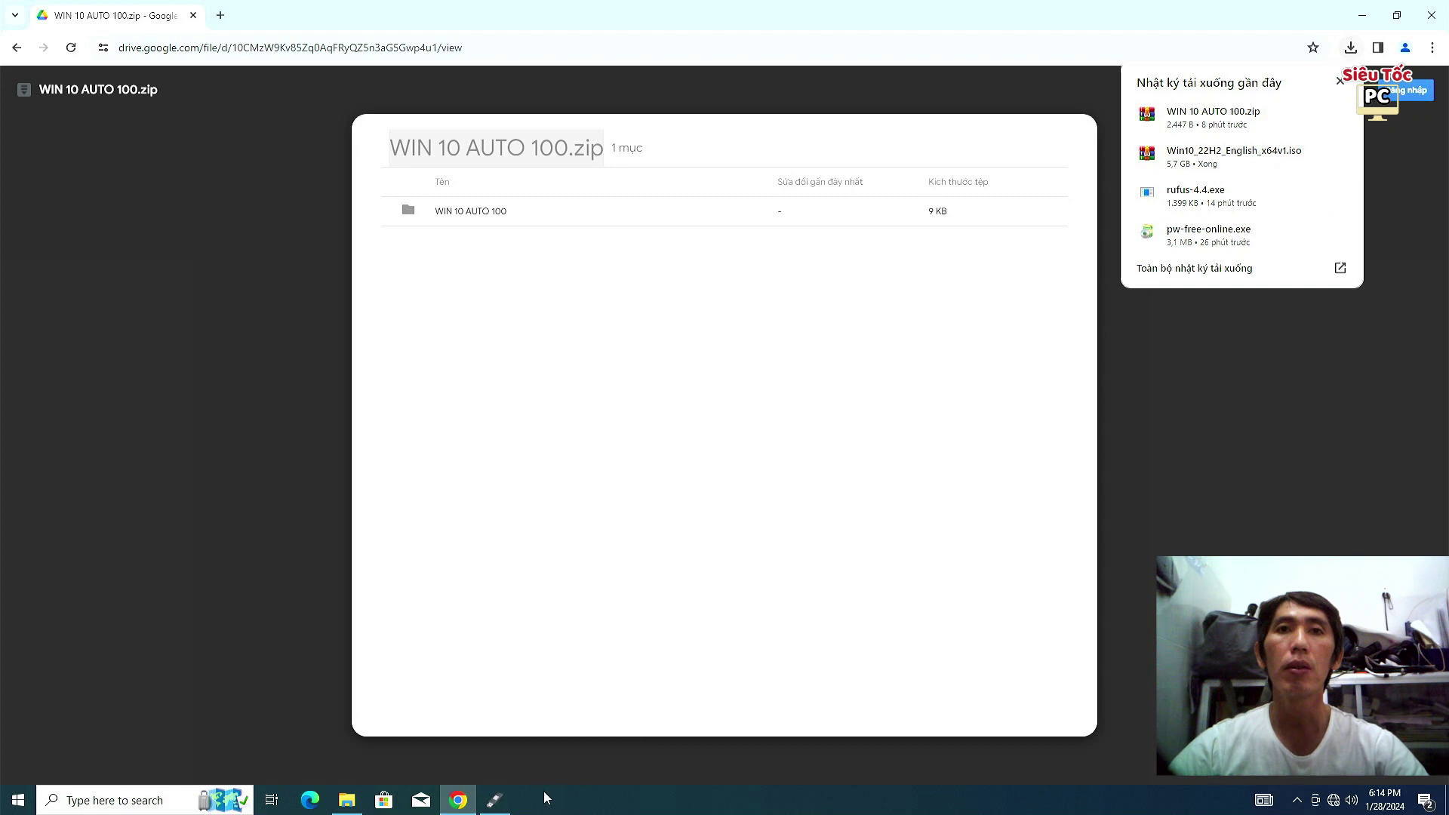
In Rufus, switch the boot selection from DOWNLOAD to SELECT and browse to the Win10_22H2_English_x64v1 image in Downloads.
click(498, 801)
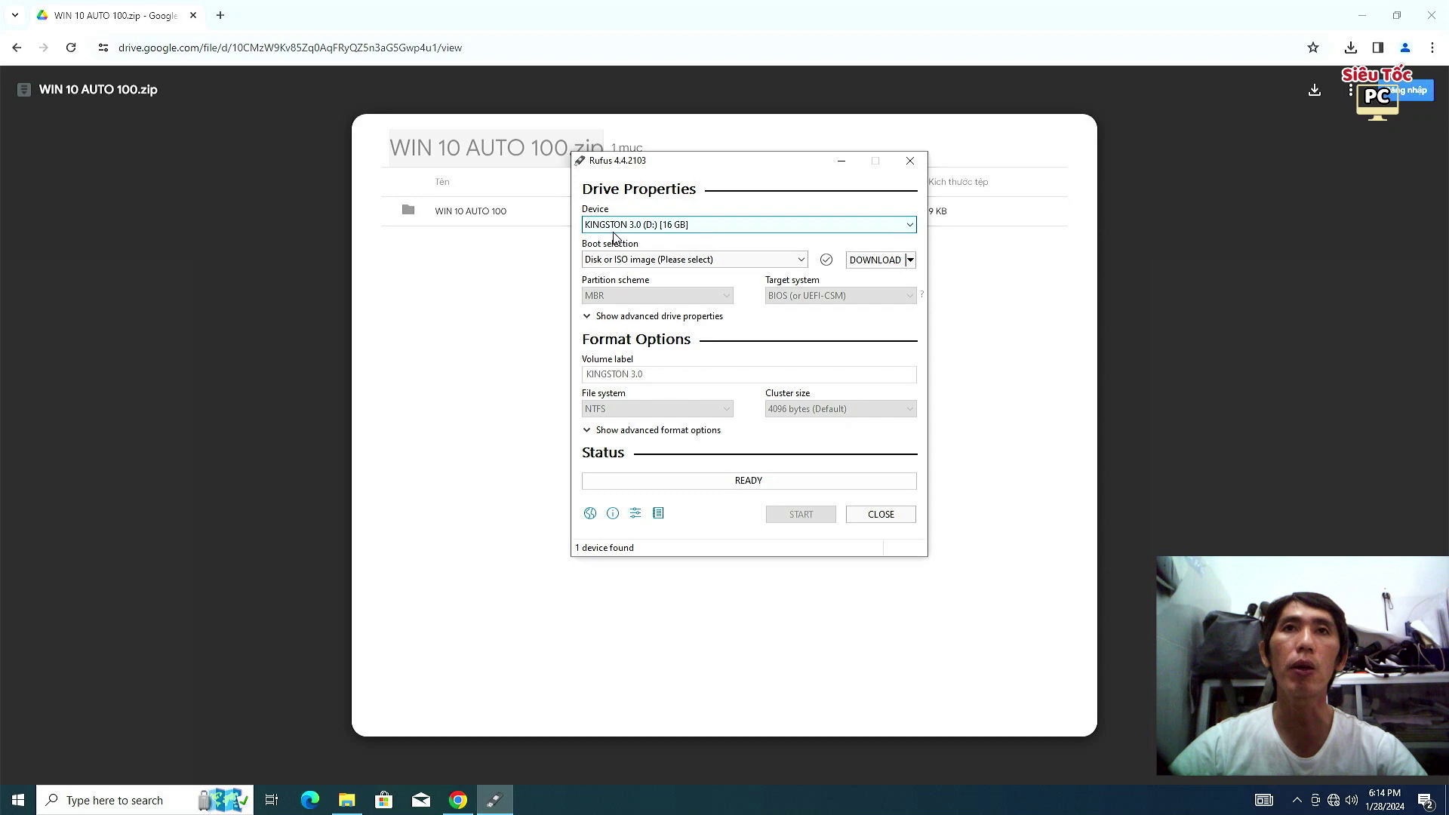
mouse_move(617, 235)
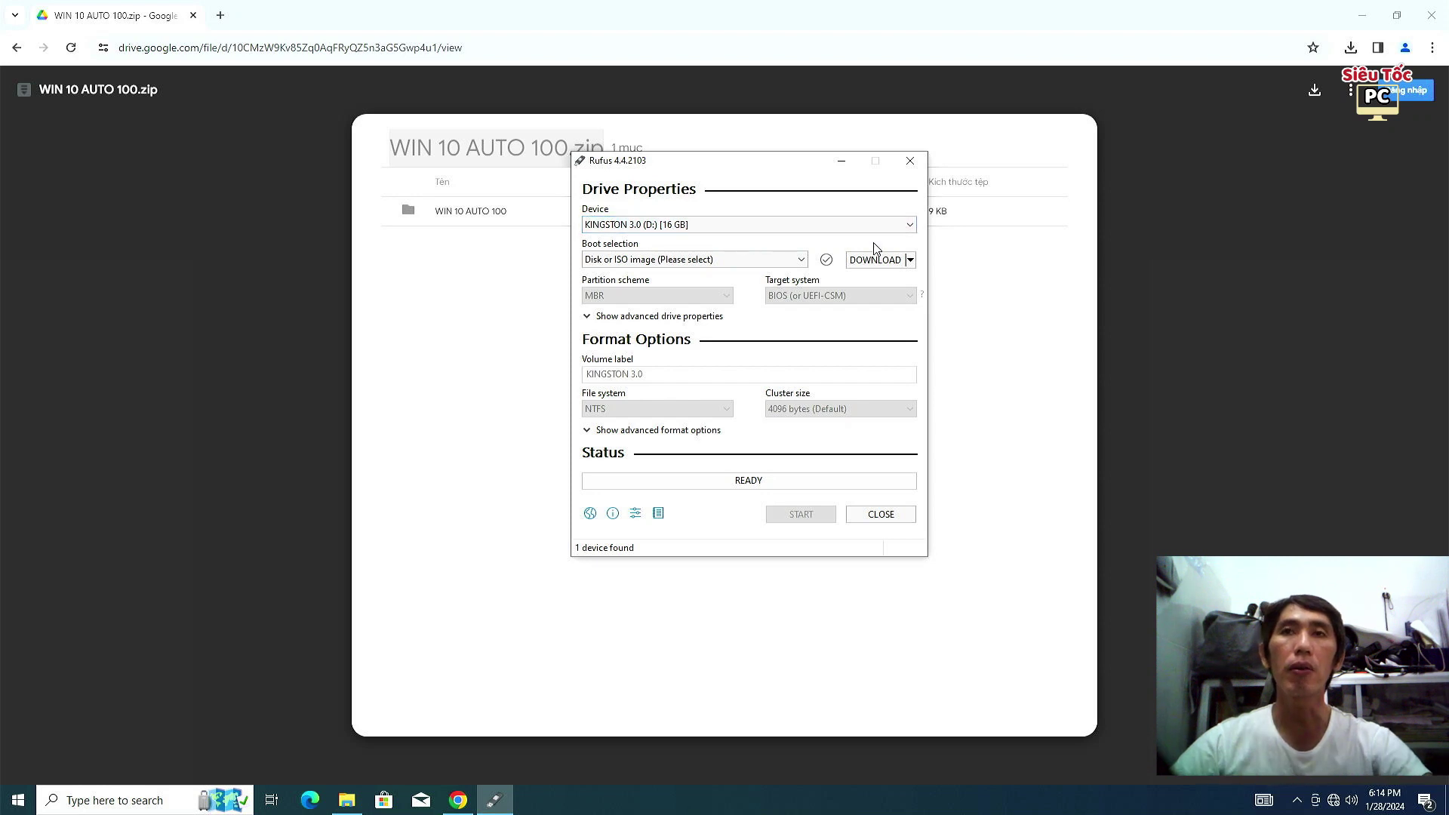
click(911, 261)
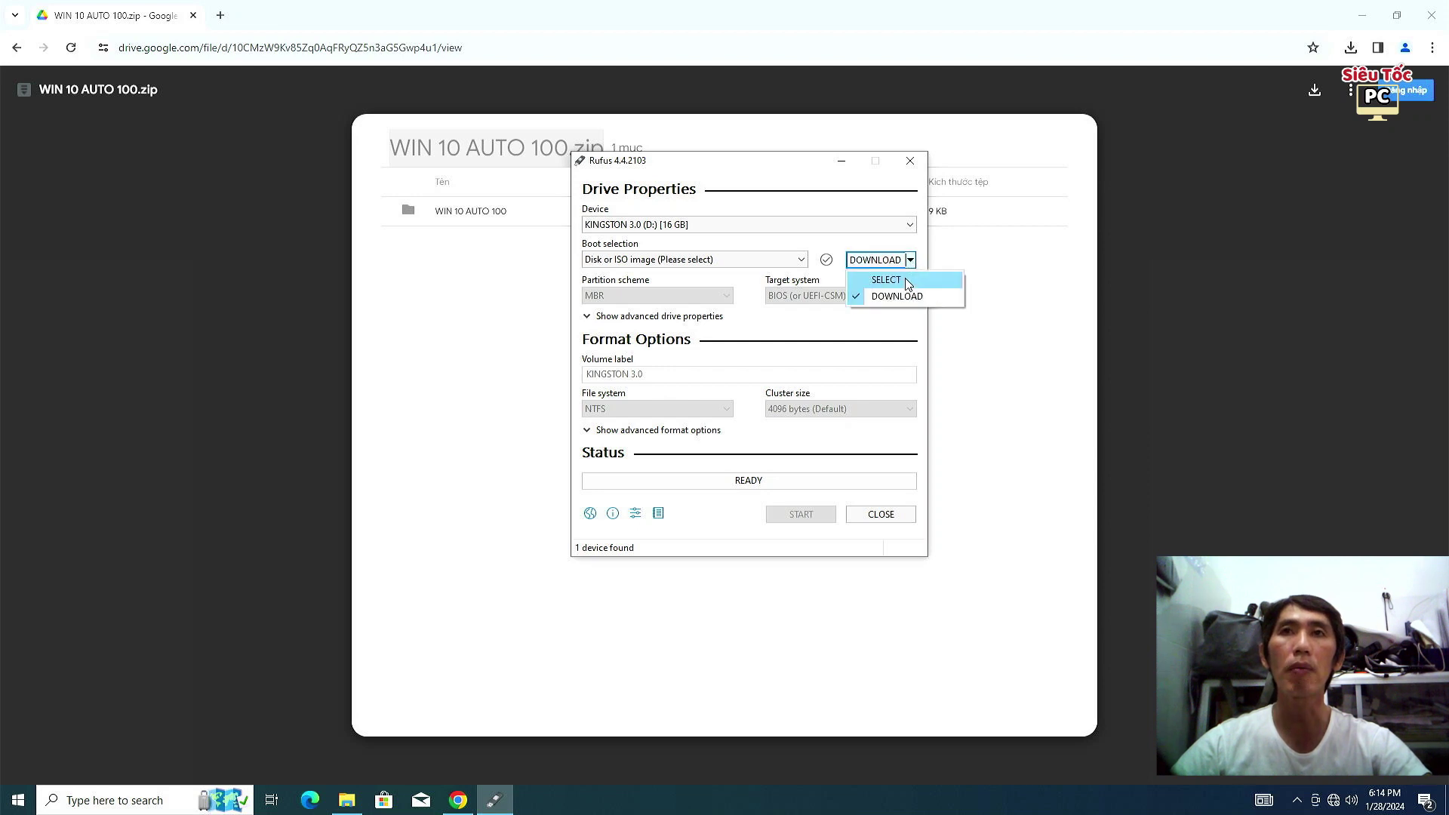
click(902, 283)
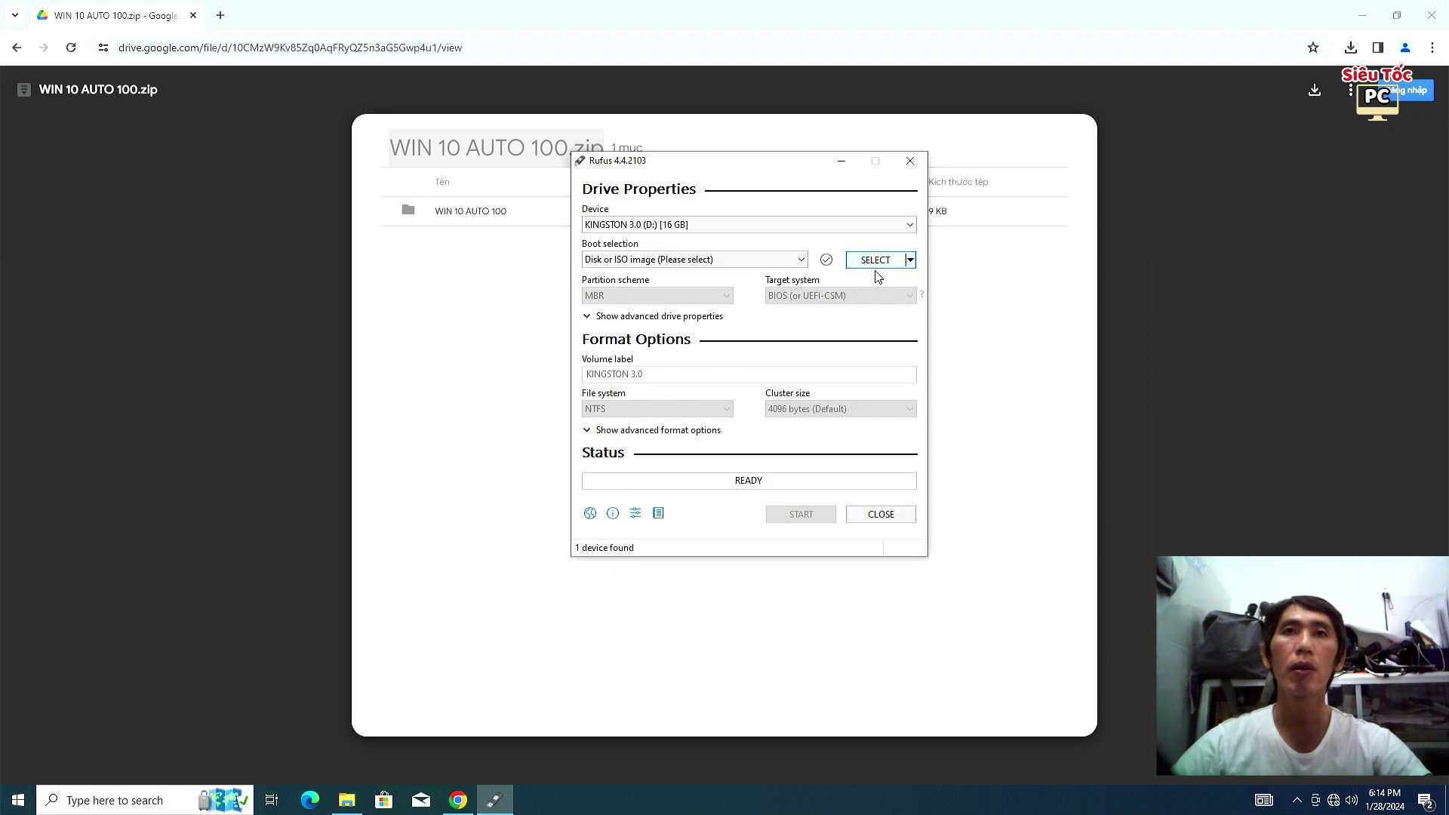
click(876, 269)
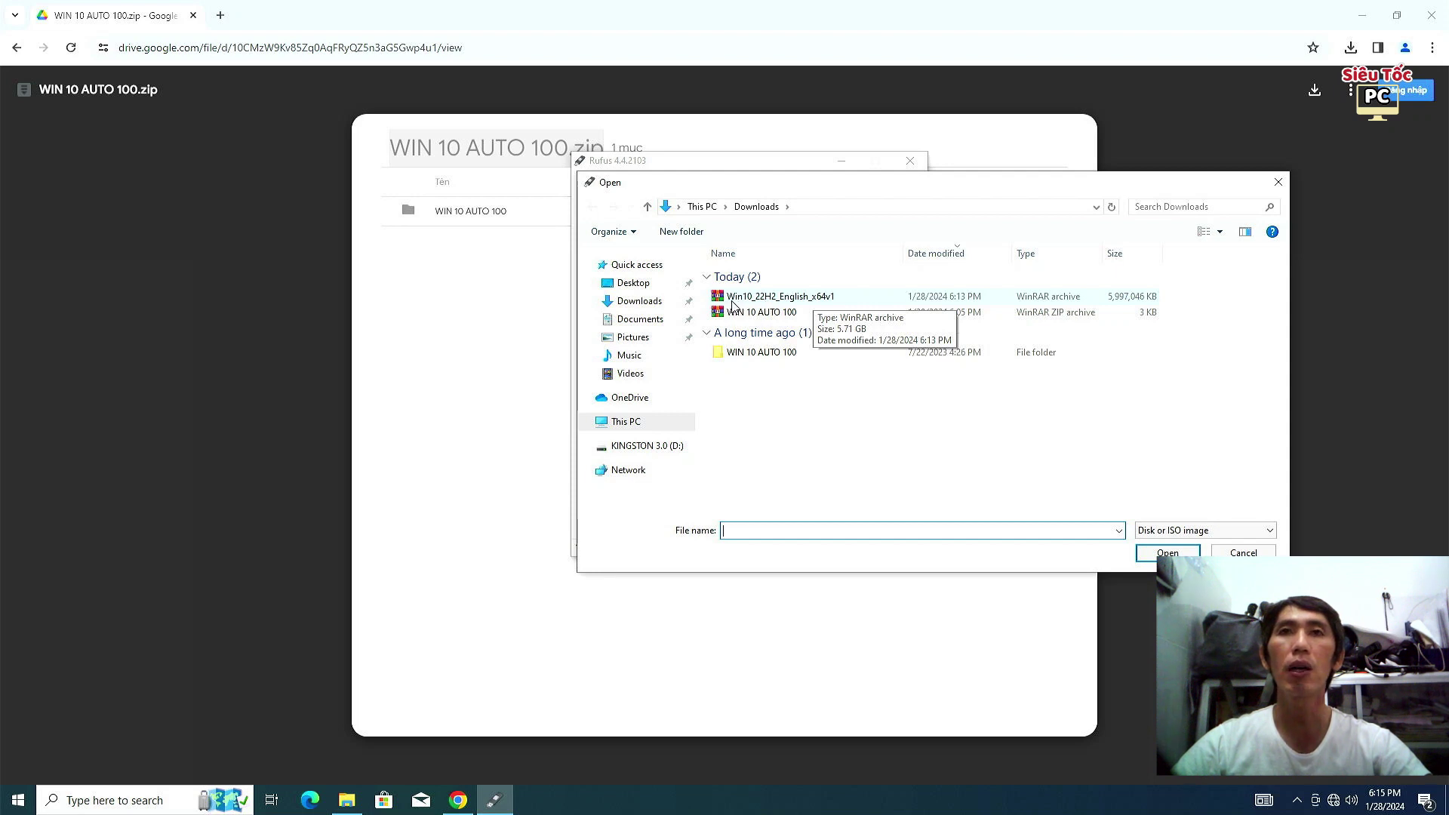
Load Win10_22H2_English_x64v1.iso as the boot image, giving GPT, UEFI (non CSM) and NTFS.
click(820, 301)
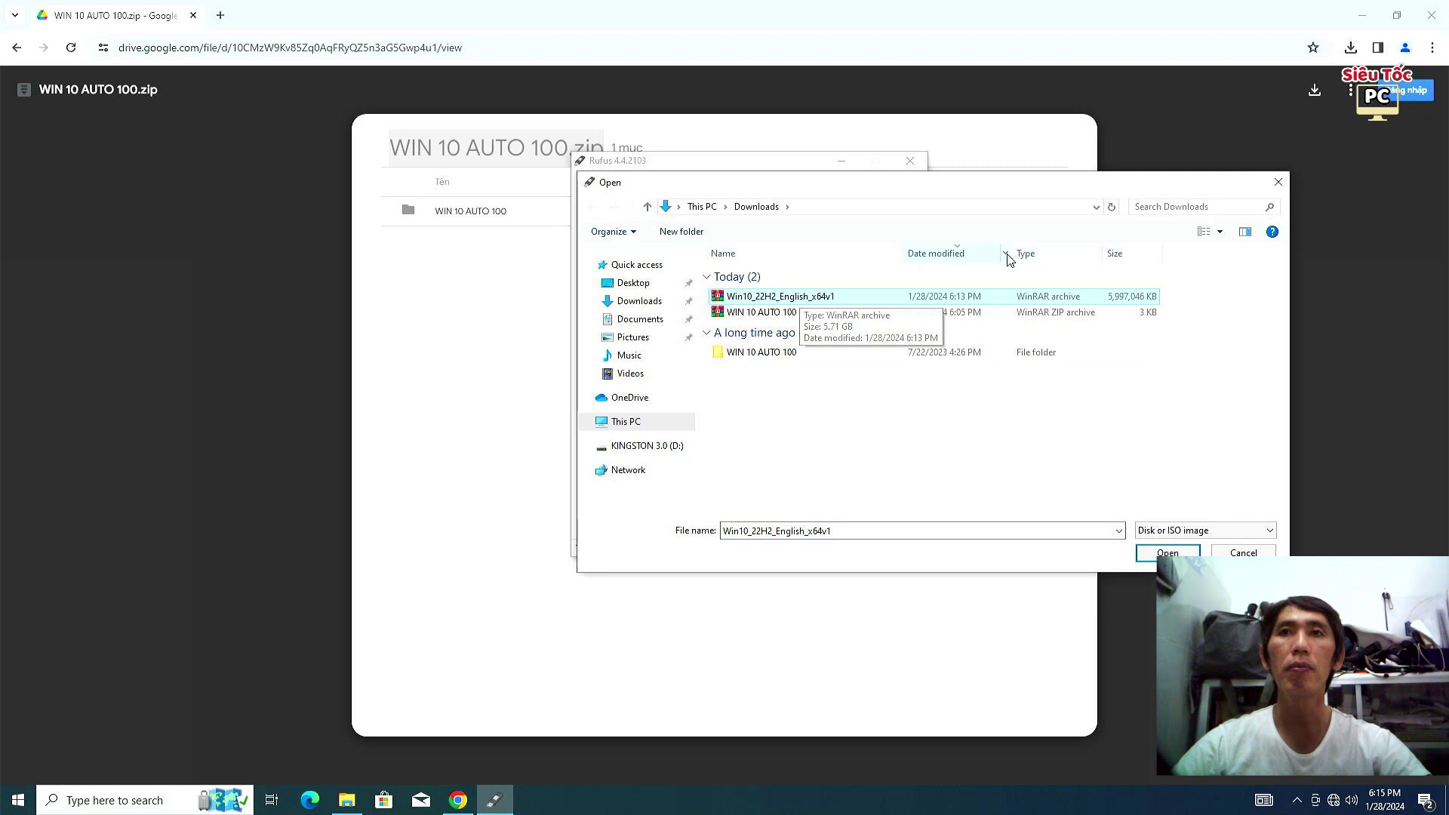
drag(999, 184, 897, 173)
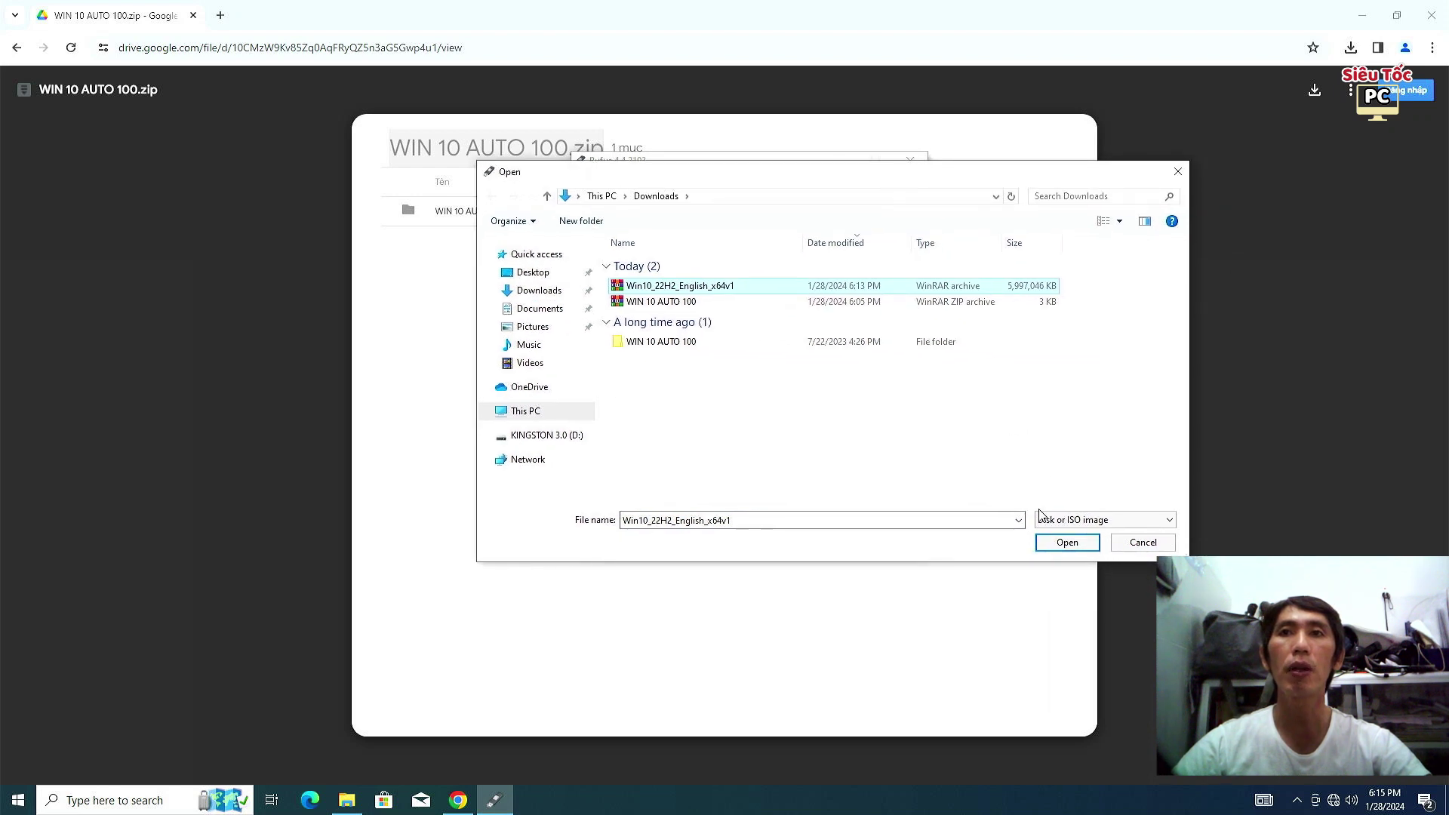
click(1057, 545)
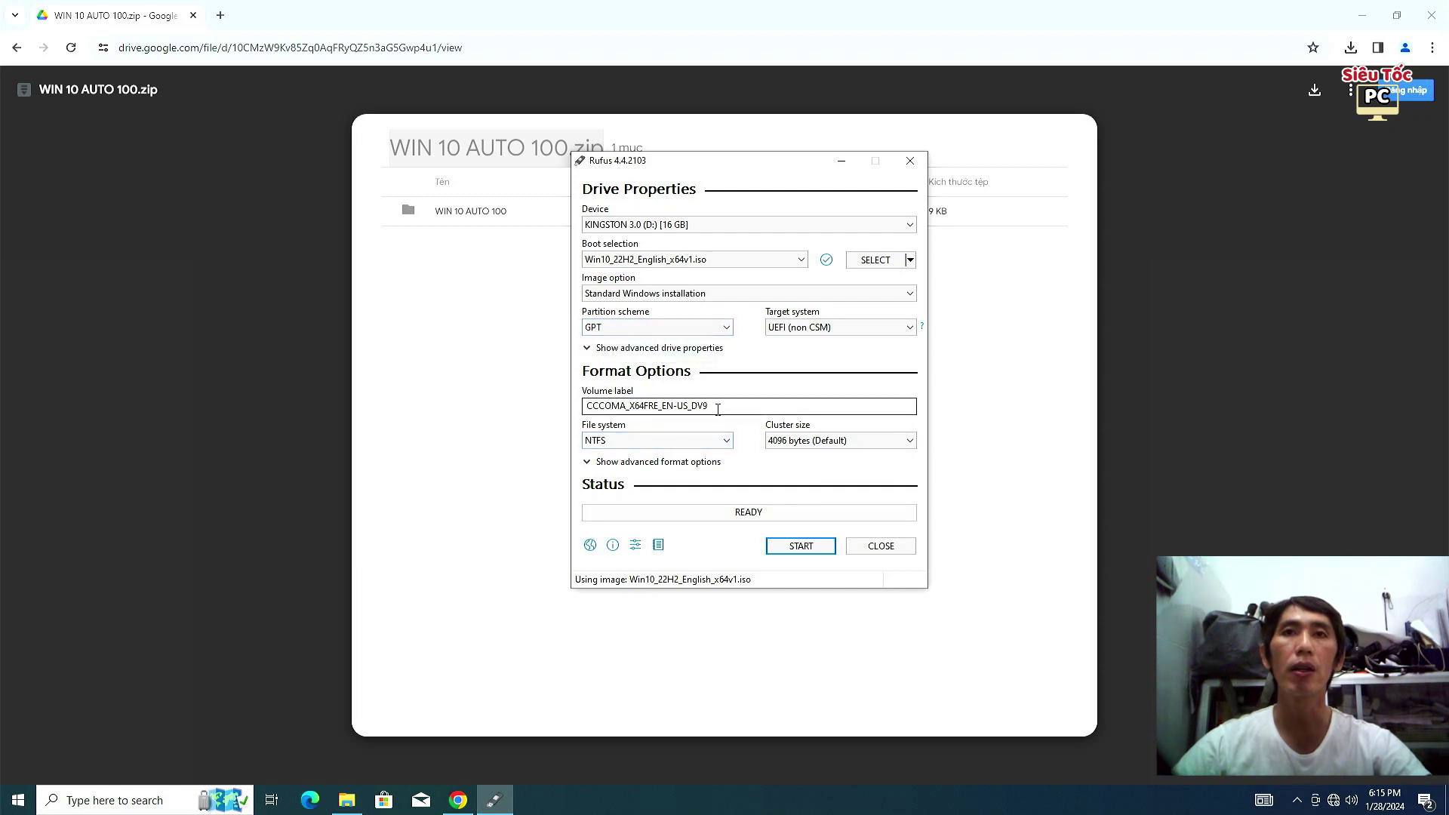
Rename the volume label to USB CAI WIN 10 TU DONG and start writing the drive.
drag(718, 409, 582, 407)
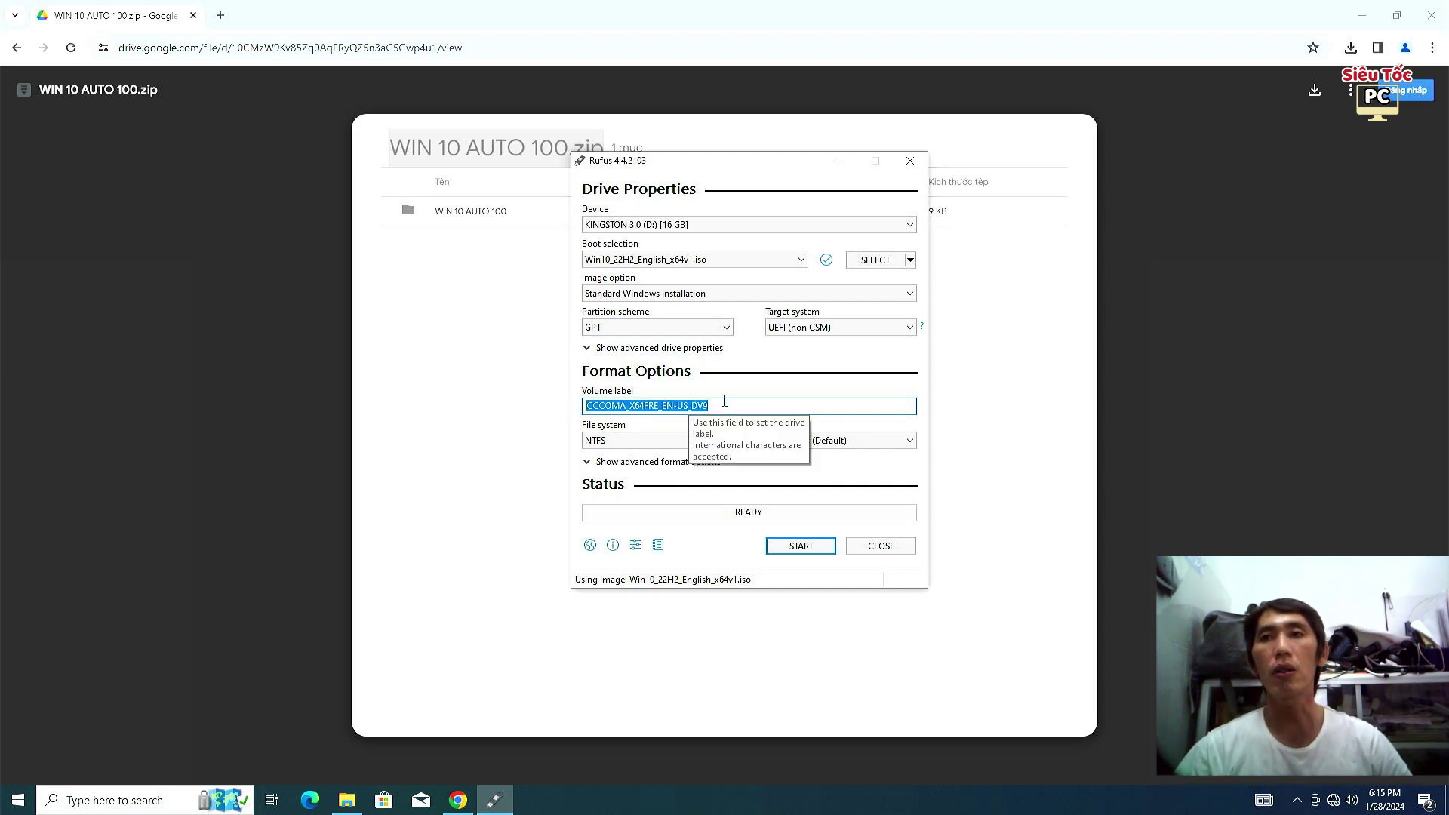
text(USB CAI WIN 10 TU DONG)
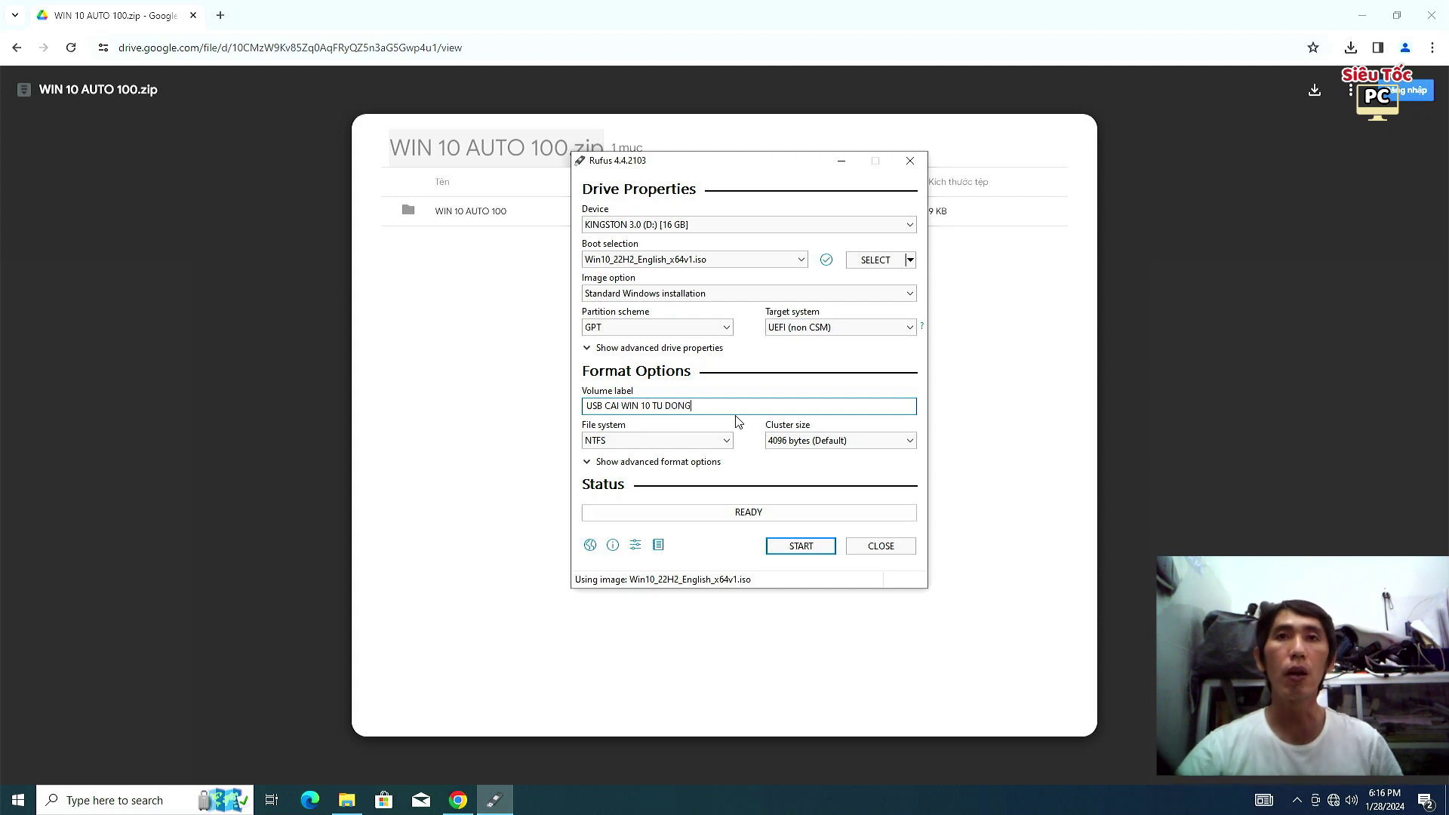
click(797, 551)
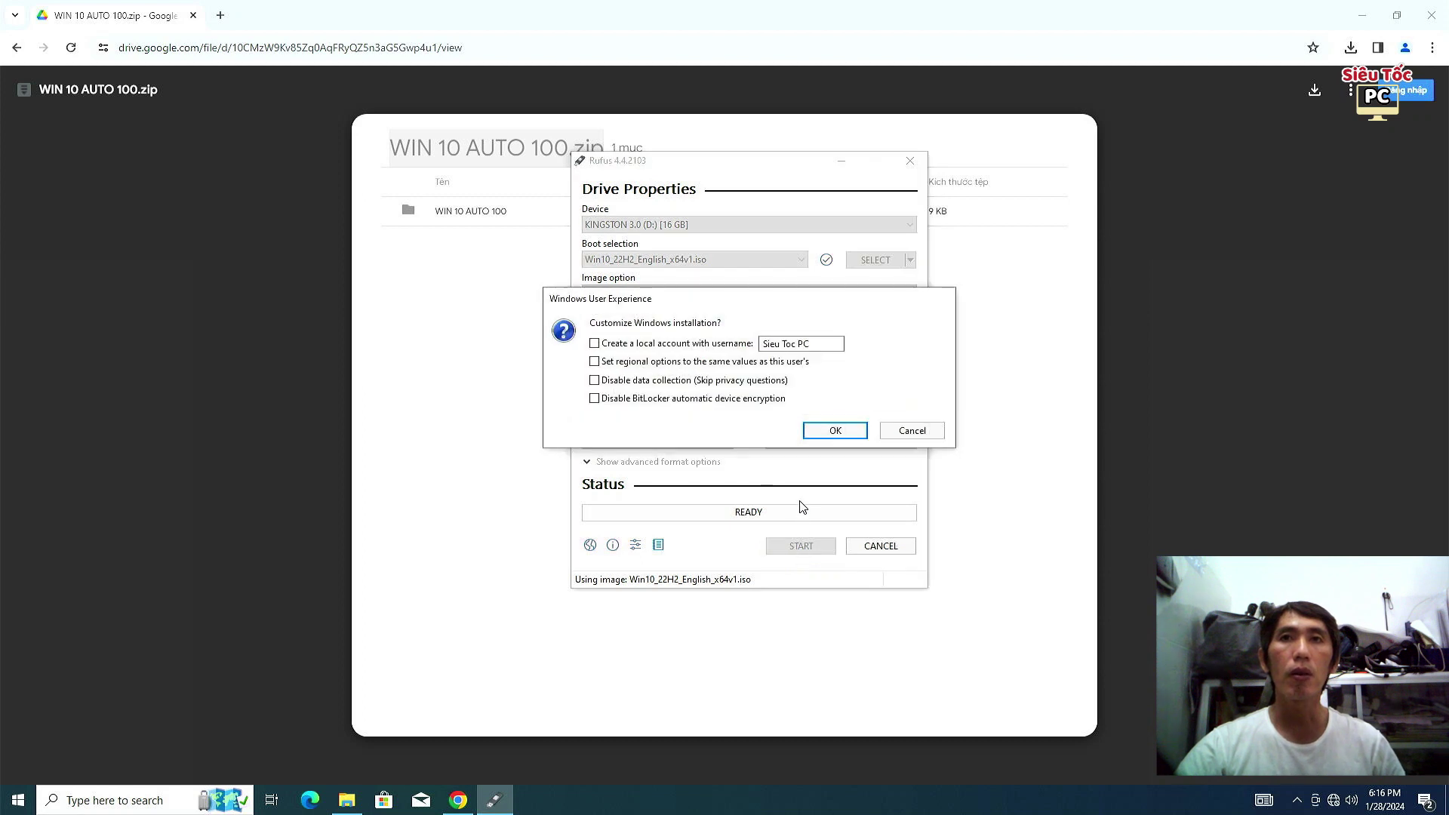
Keep the Windows installation options unchanged and confirm erasing the Kingston drive.
click(833, 433)
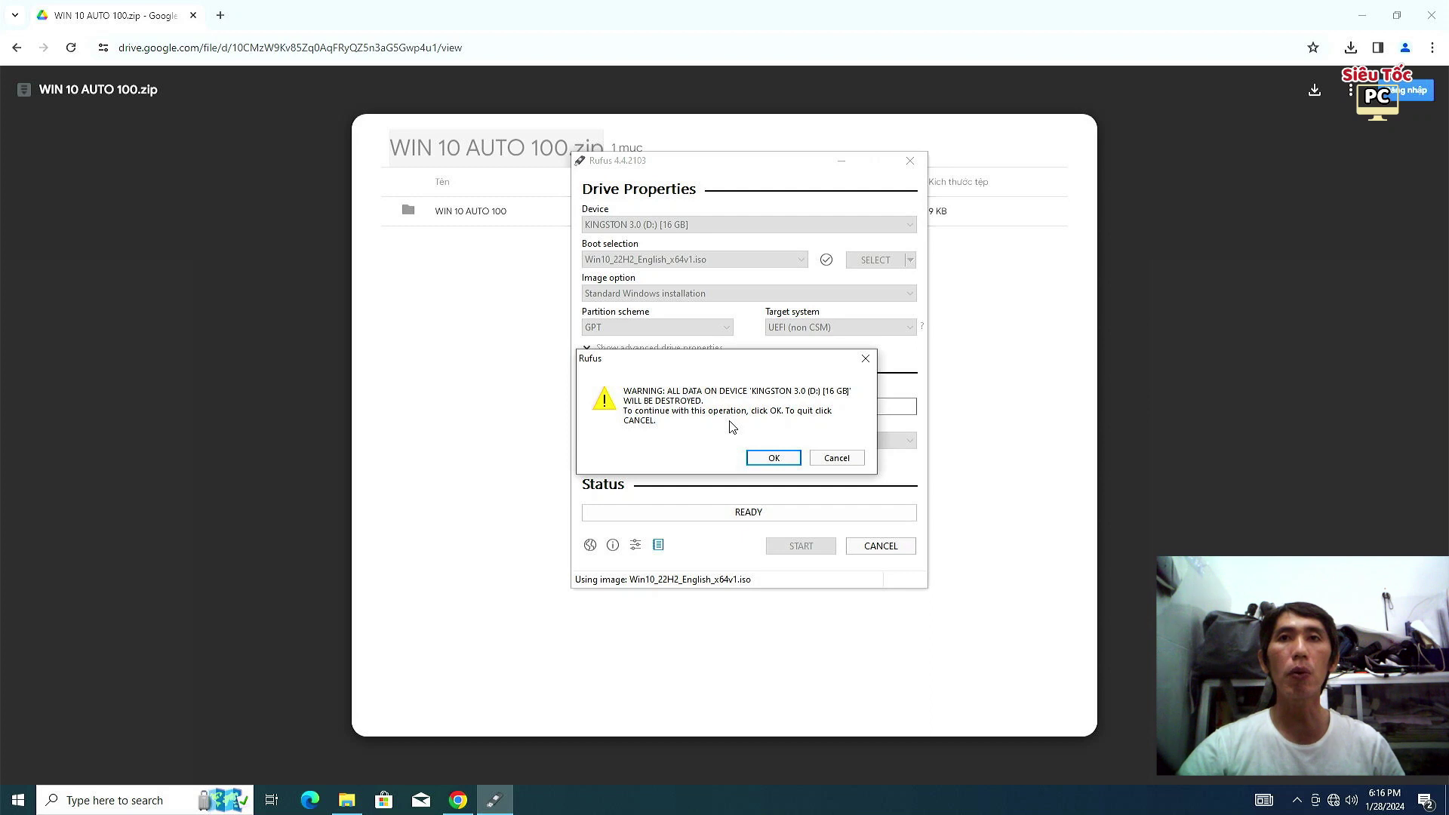
click(773, 458)
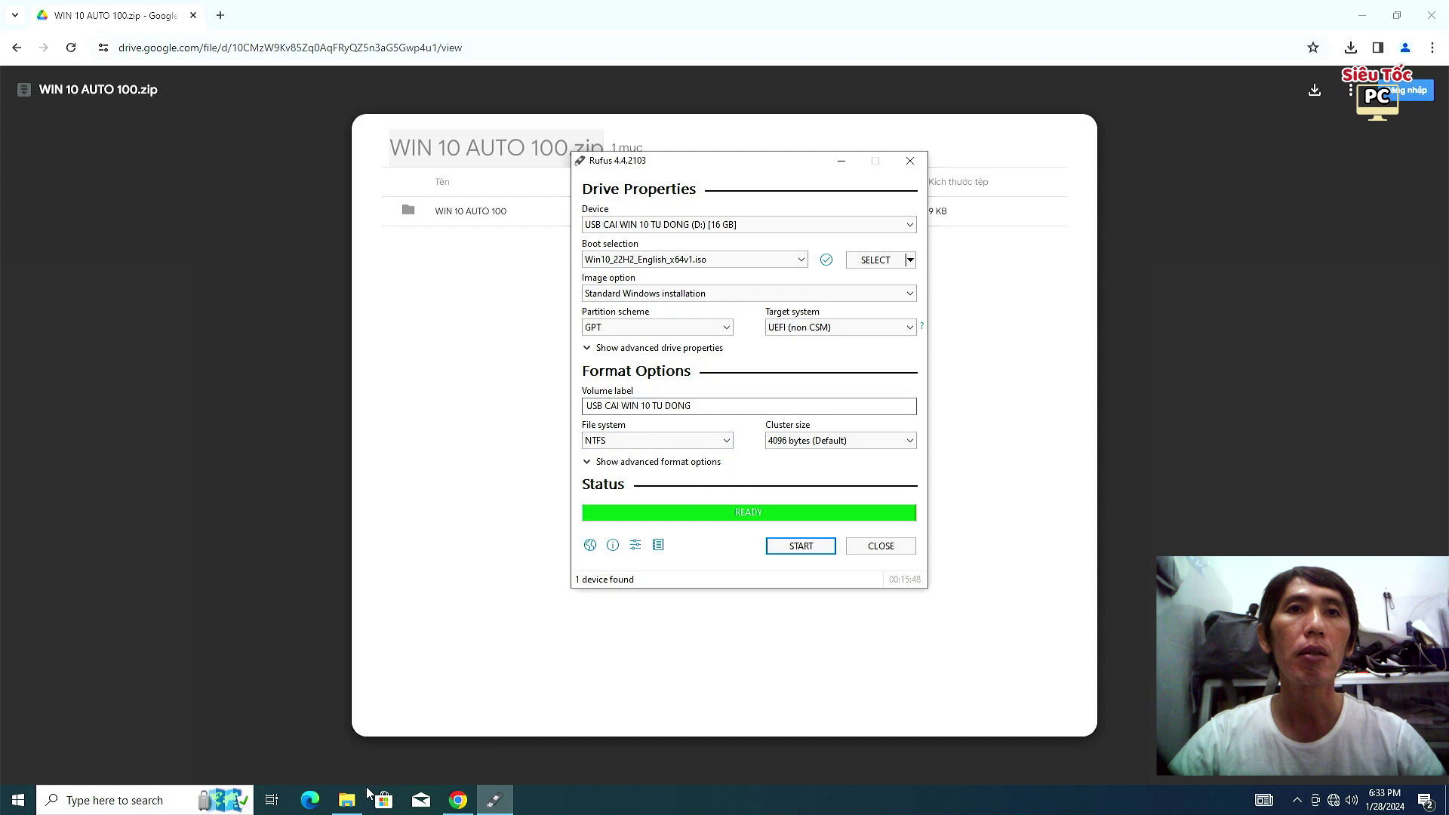
Copy the autounattend file from Downloads\WIN 10 AUTO 100 and go to This PC.
click(346, 800)
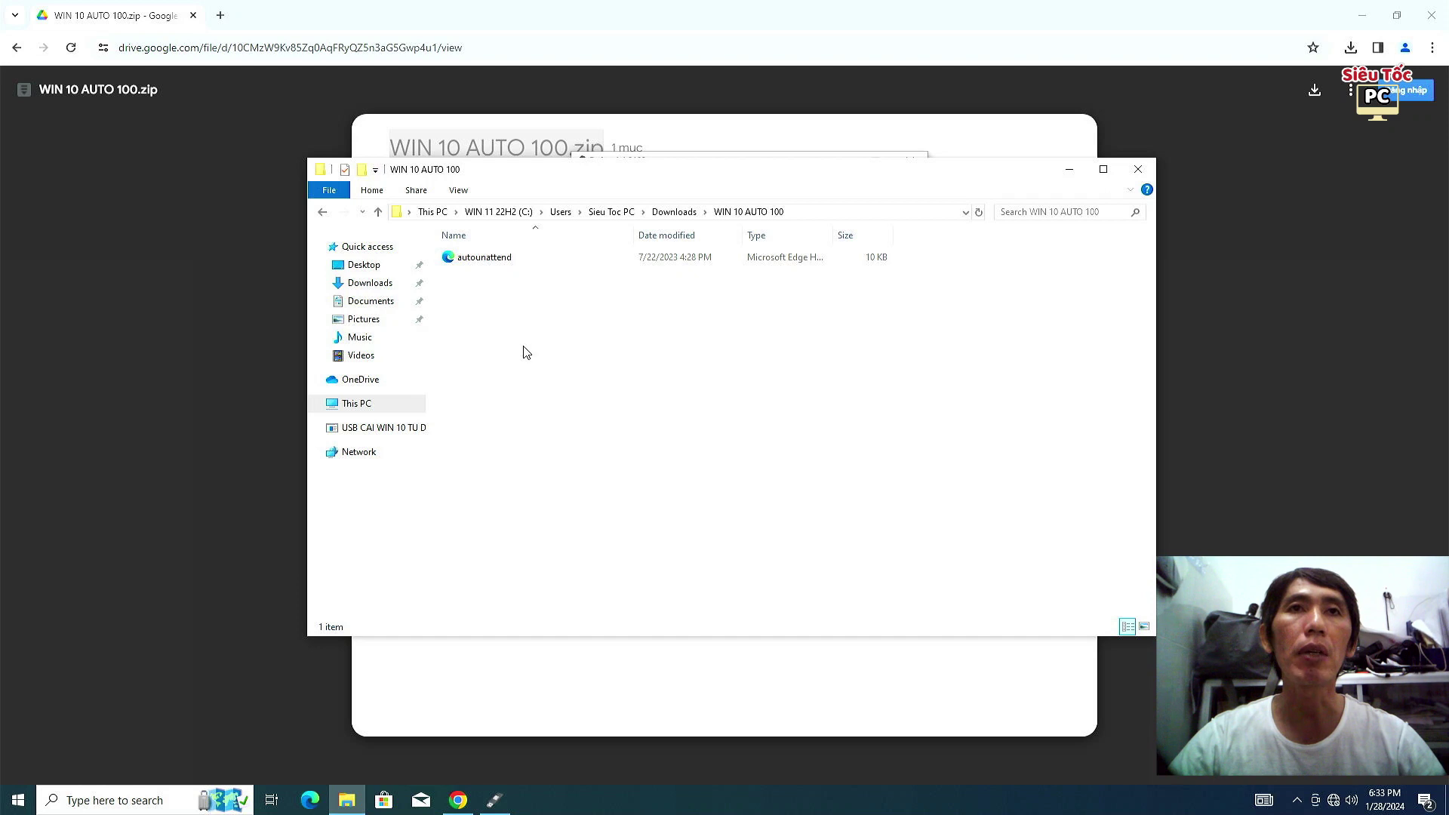
click(372, 284)
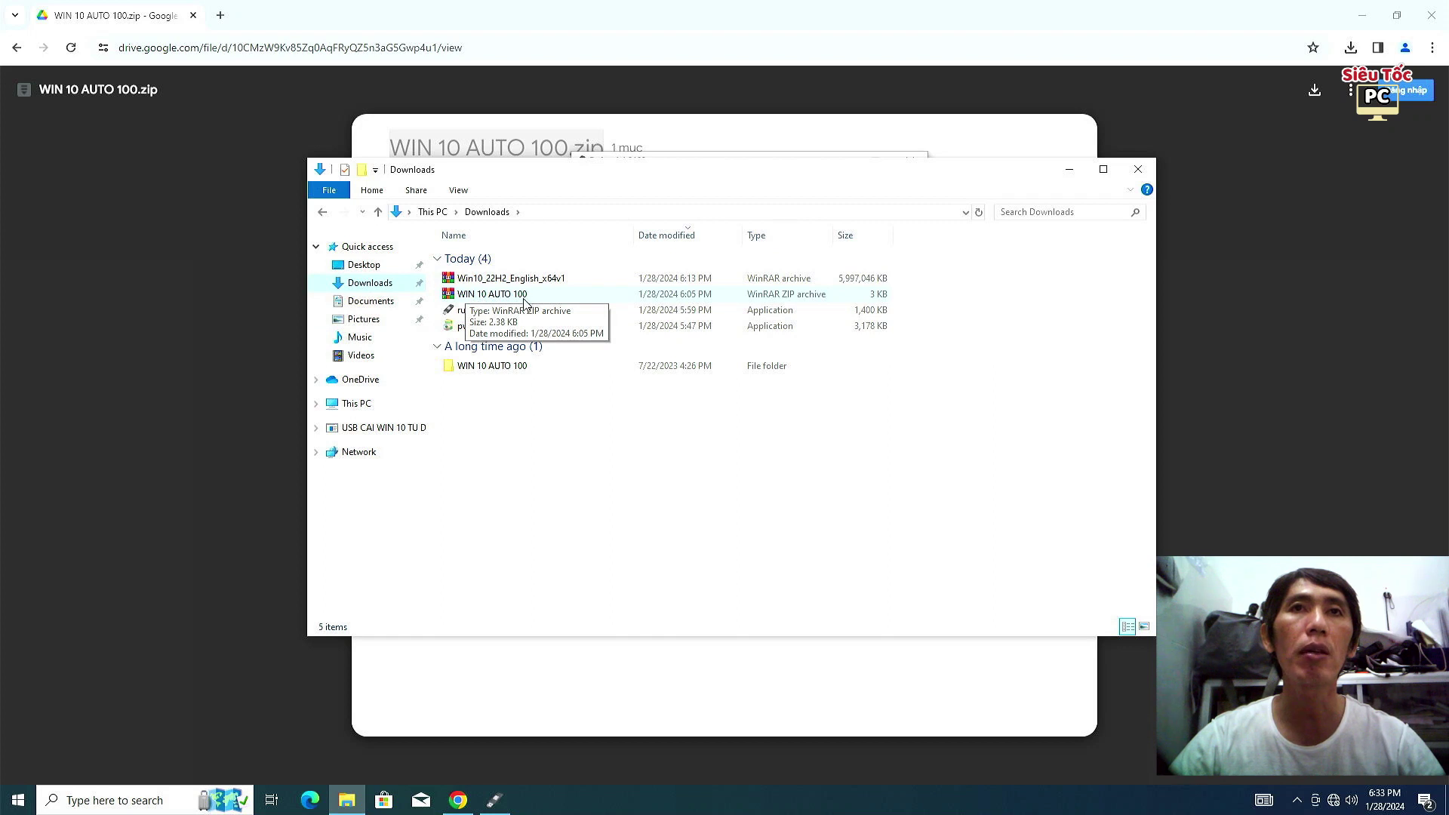
double_click(500, 372)
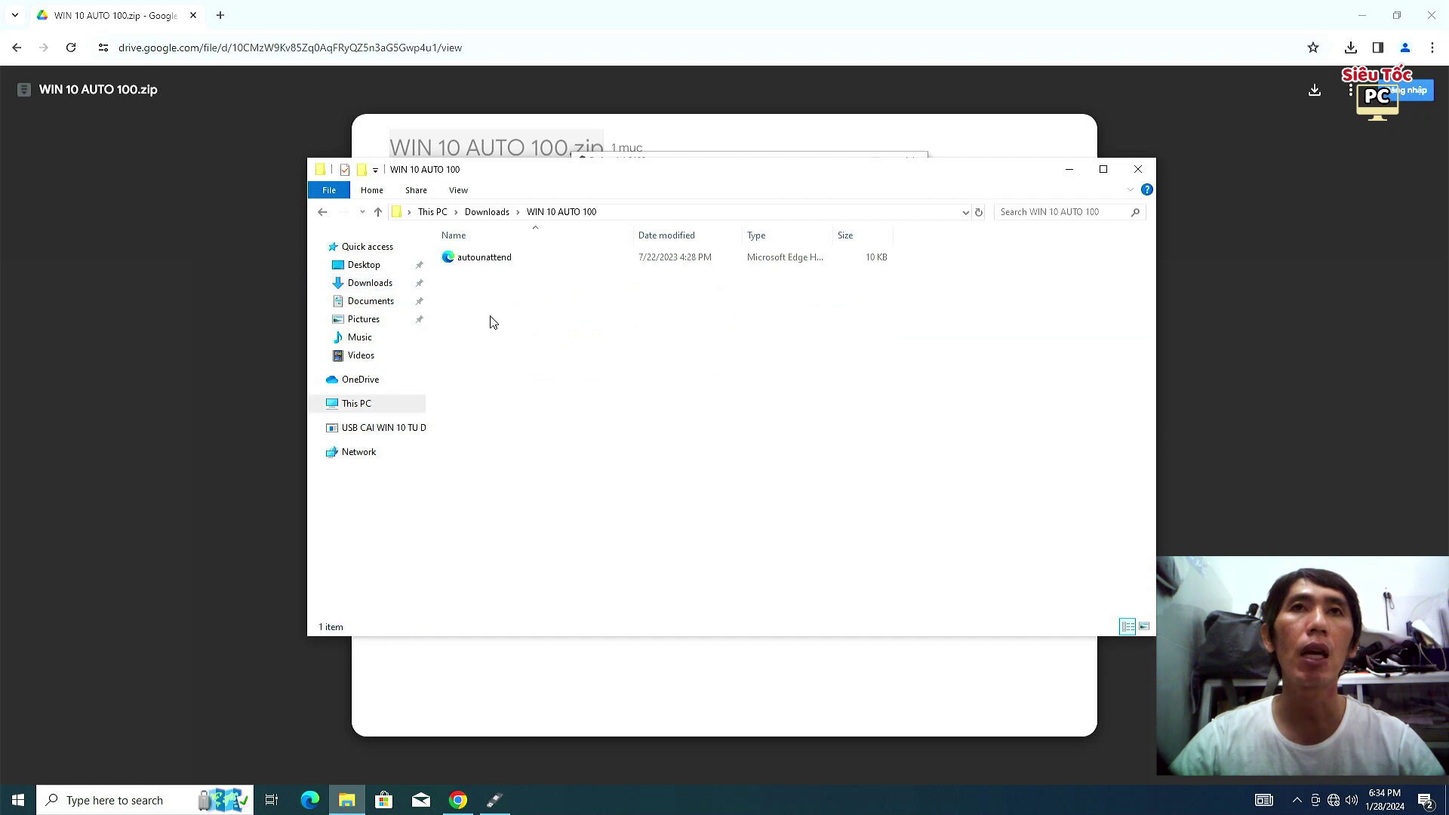
click(480, 266)
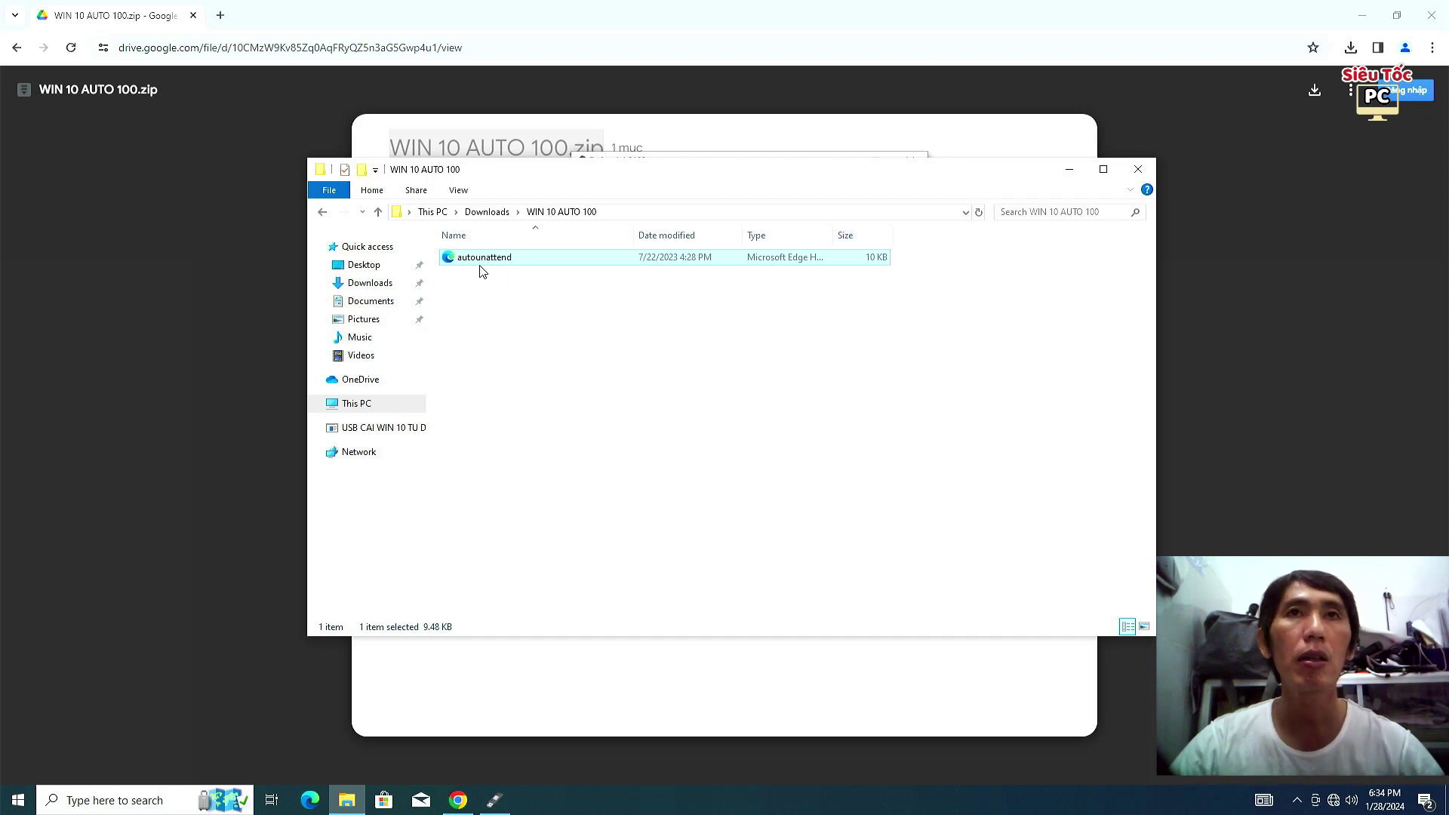
right_click(484, 268)
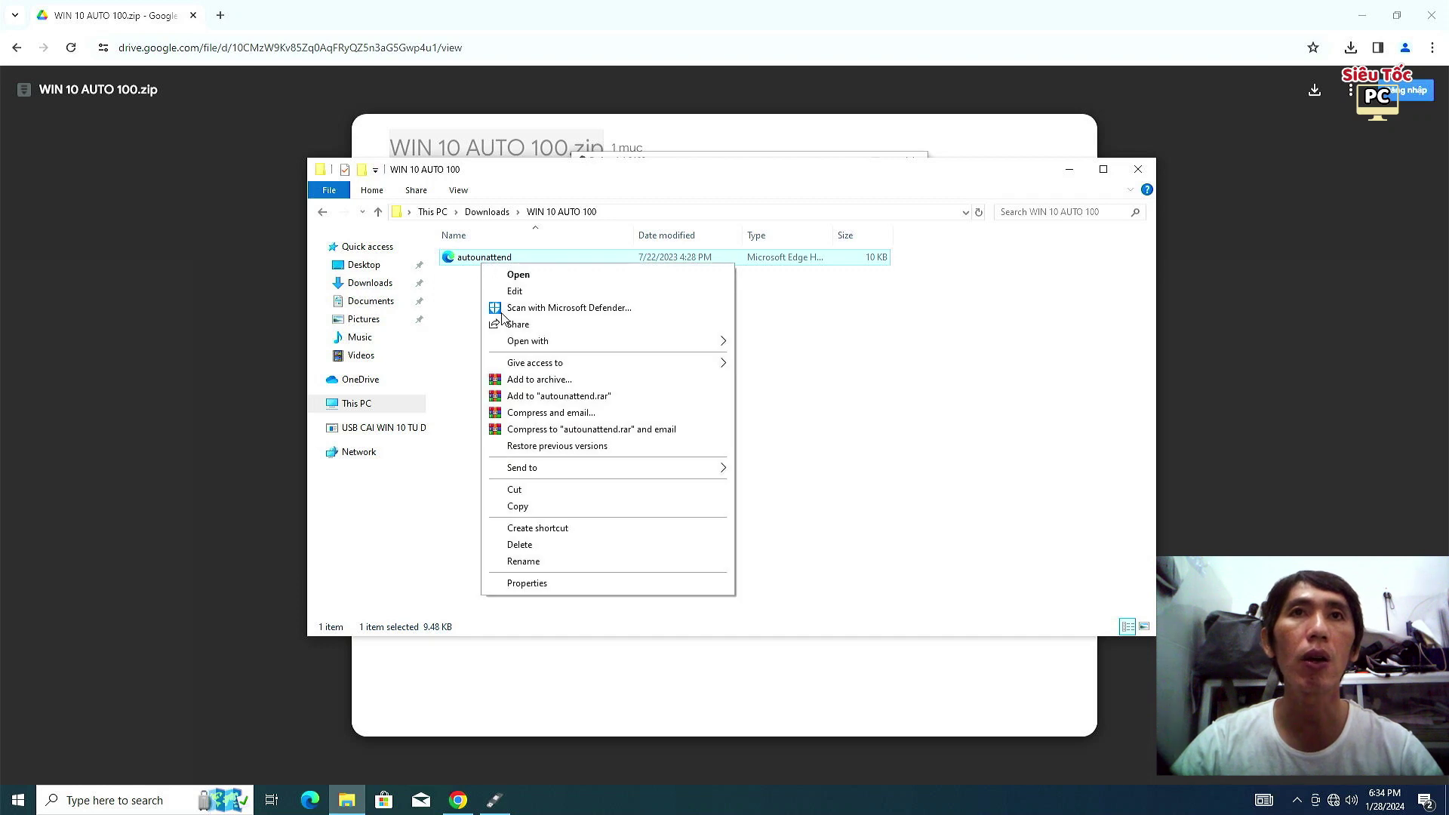
click(526, 509)
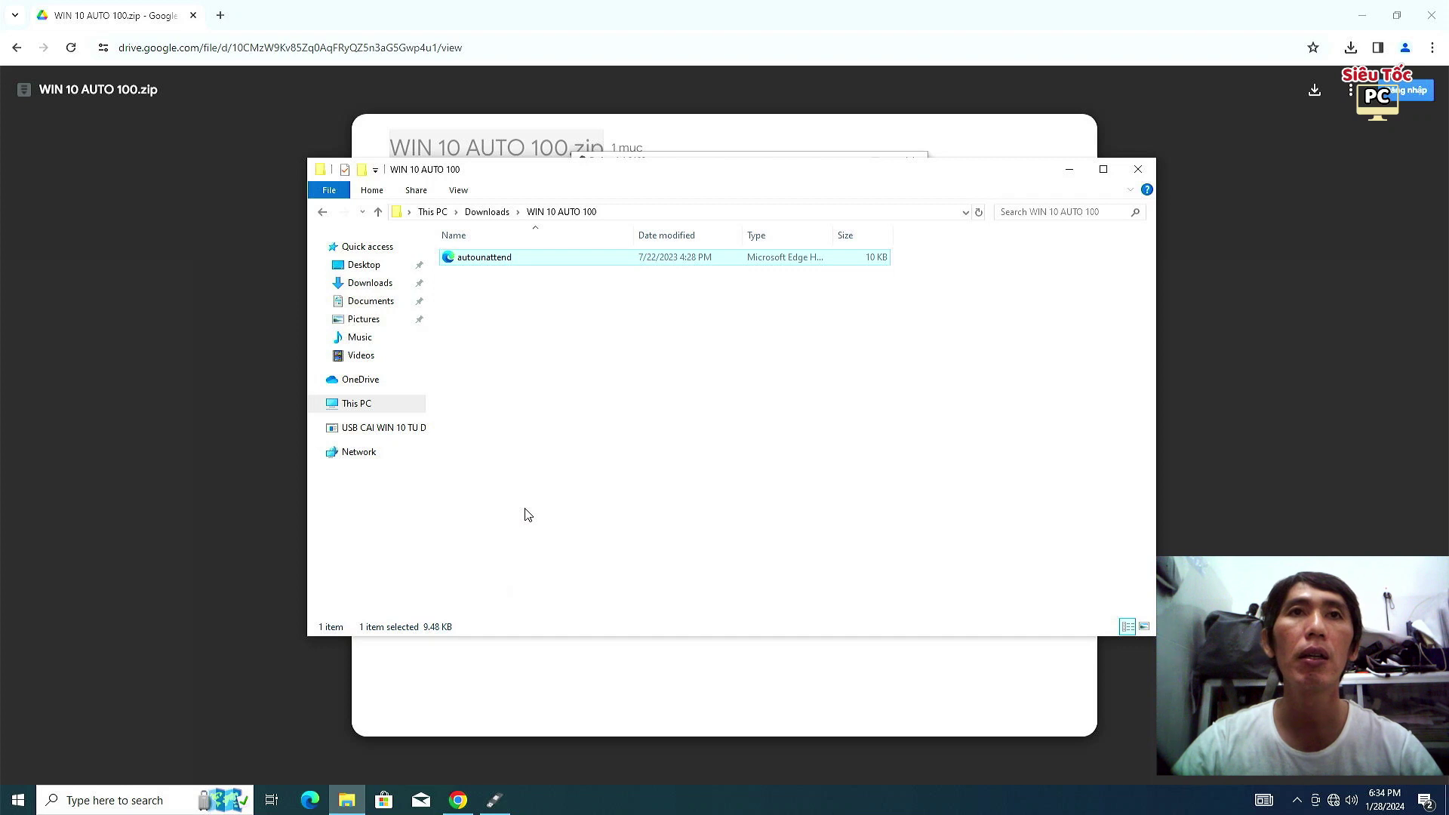
click(356, 404)
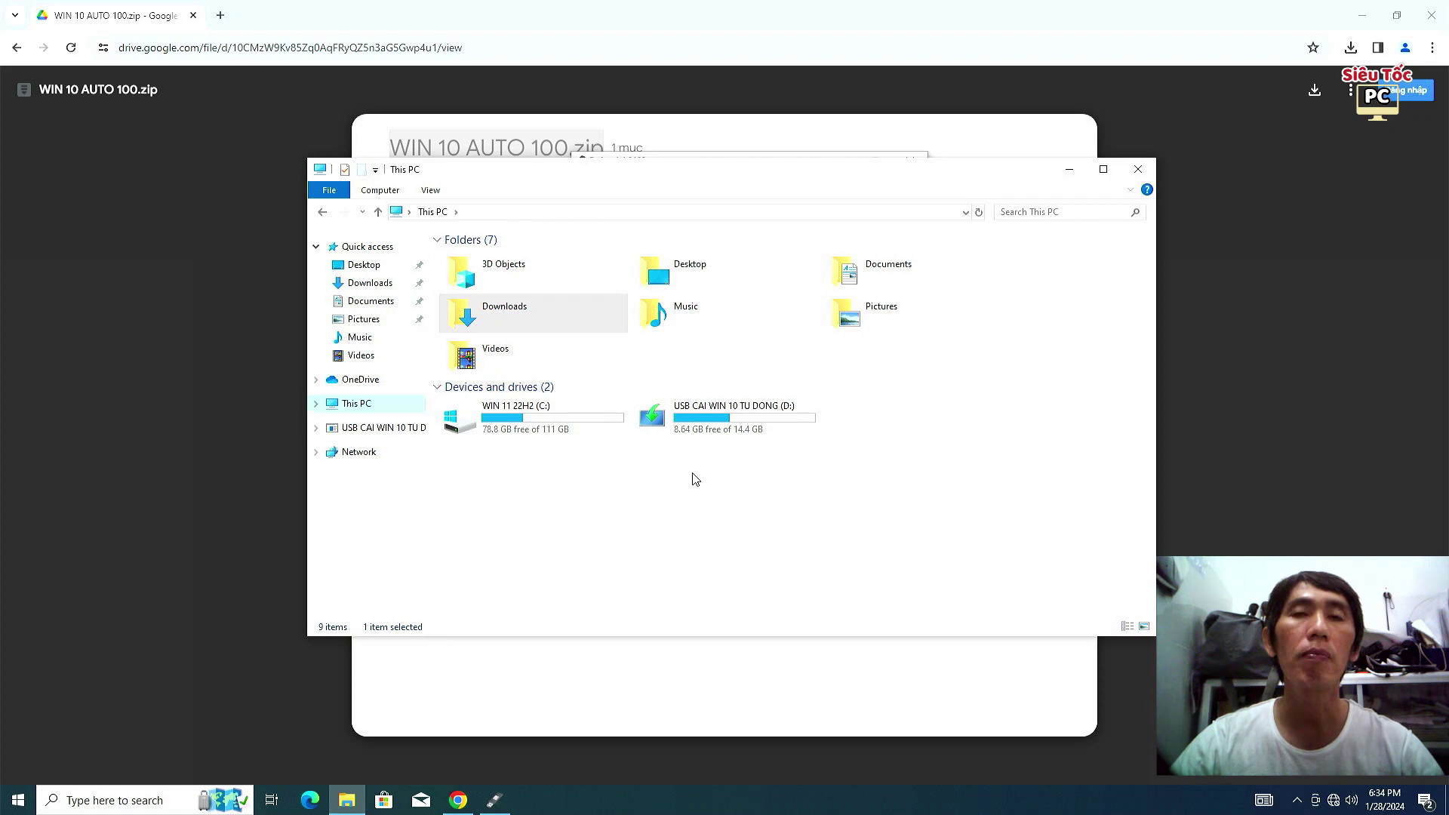
Paste autounattend into the root of the USB CAI WIN 10 TU DONG (D:) drive.
click(724, 418)
double_click(724, 418)
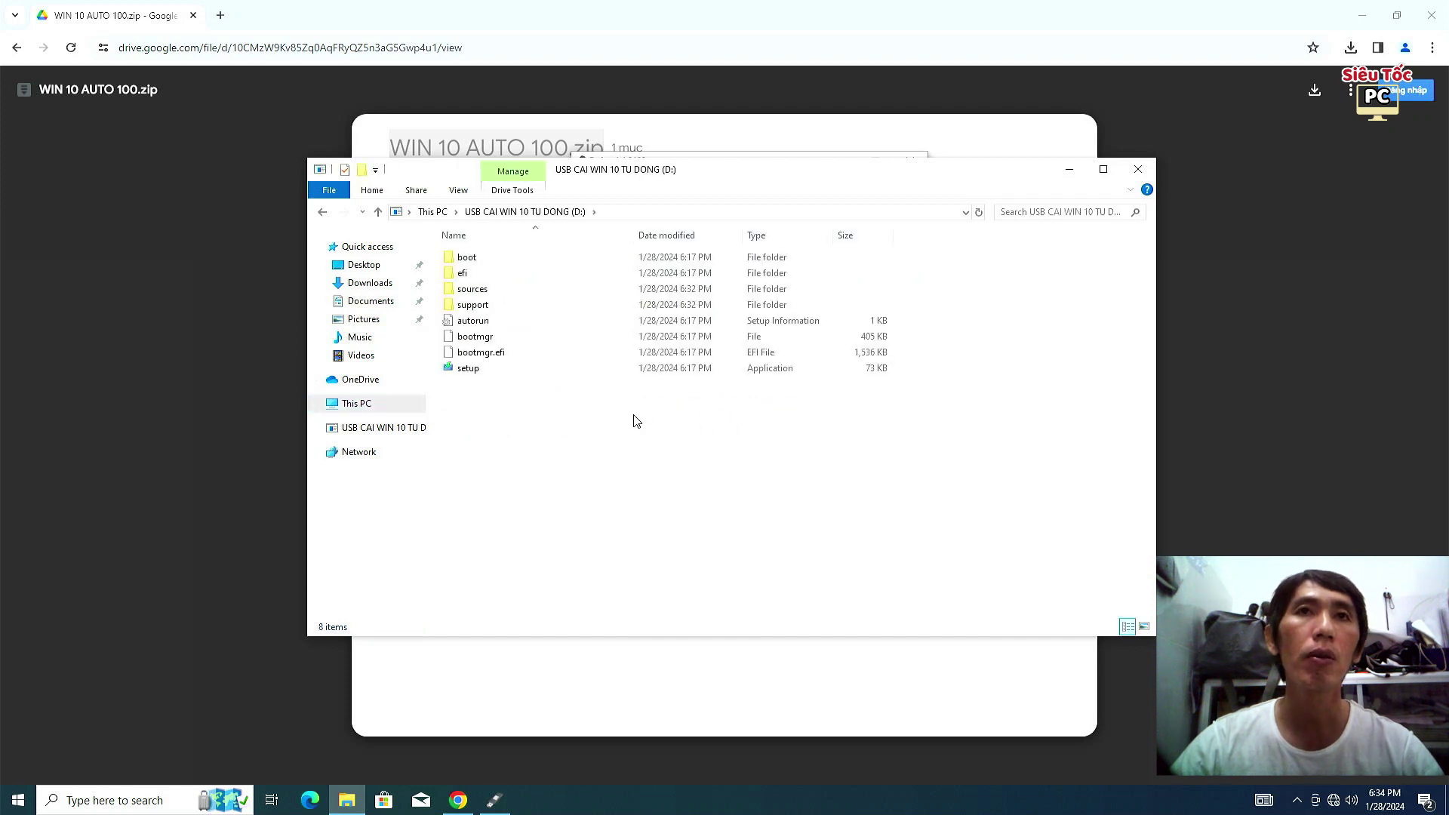
right_click(554, 410)
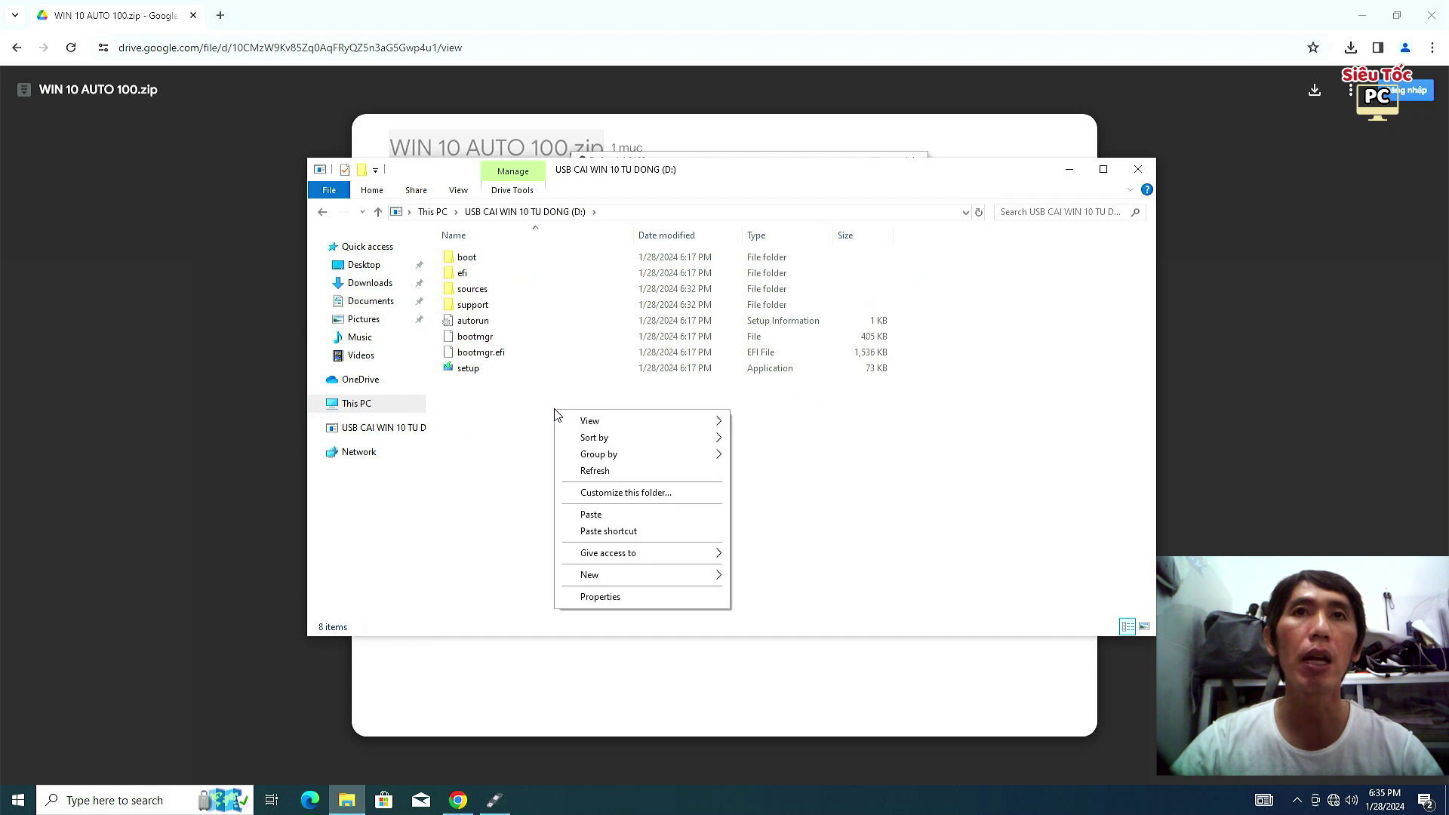
click(592, 516)
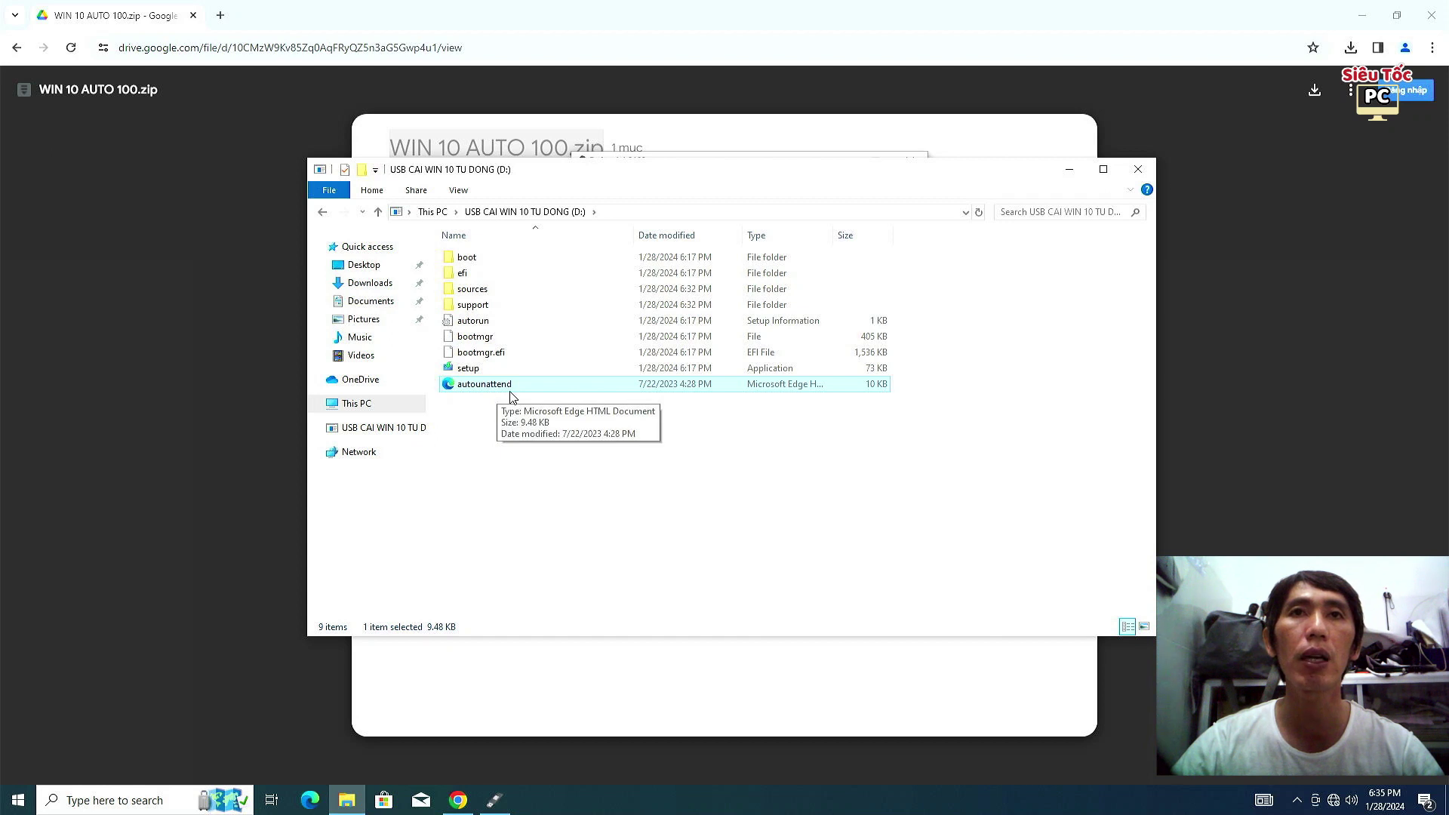
click(533, 439)
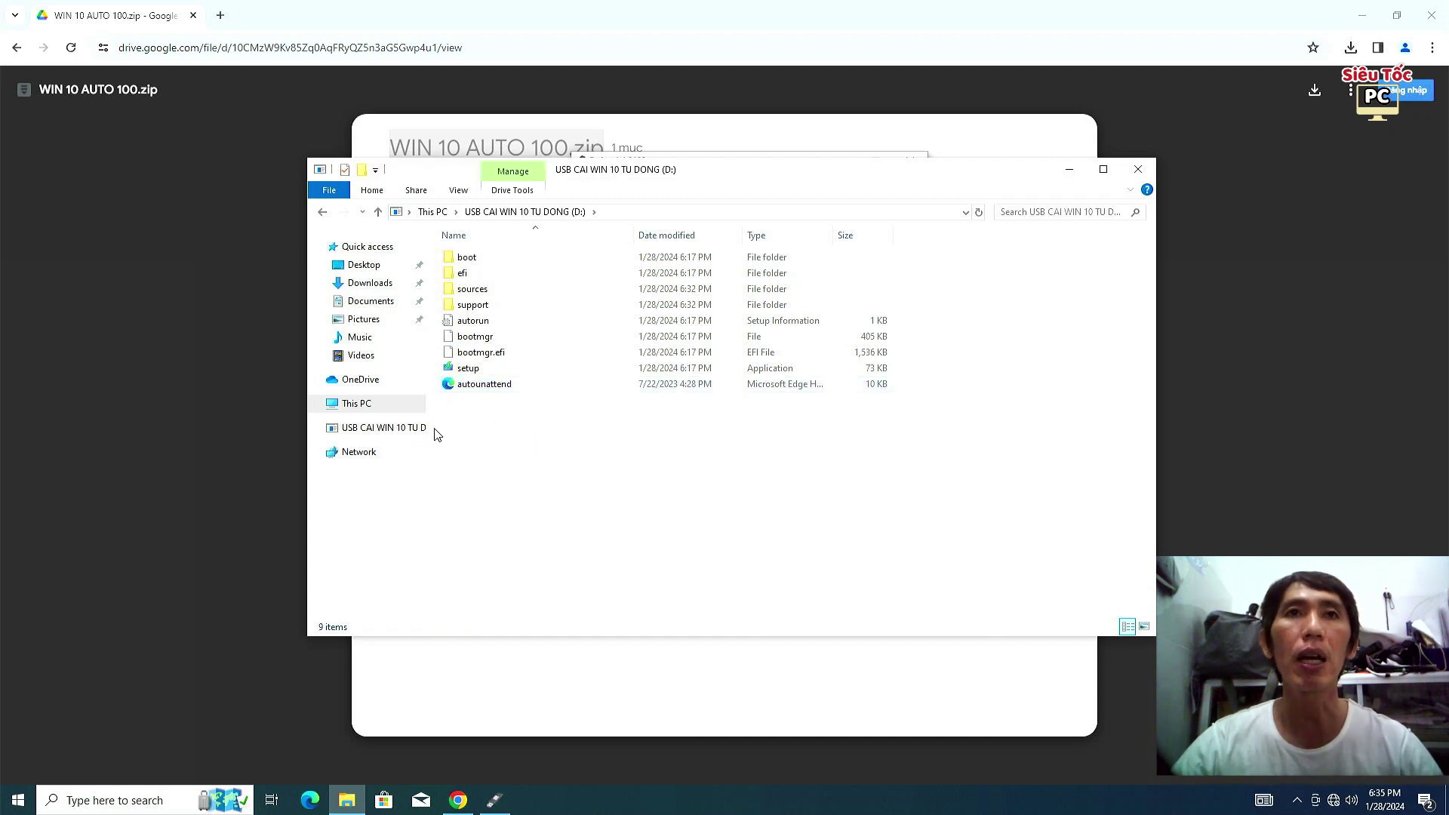
click(356, 404)
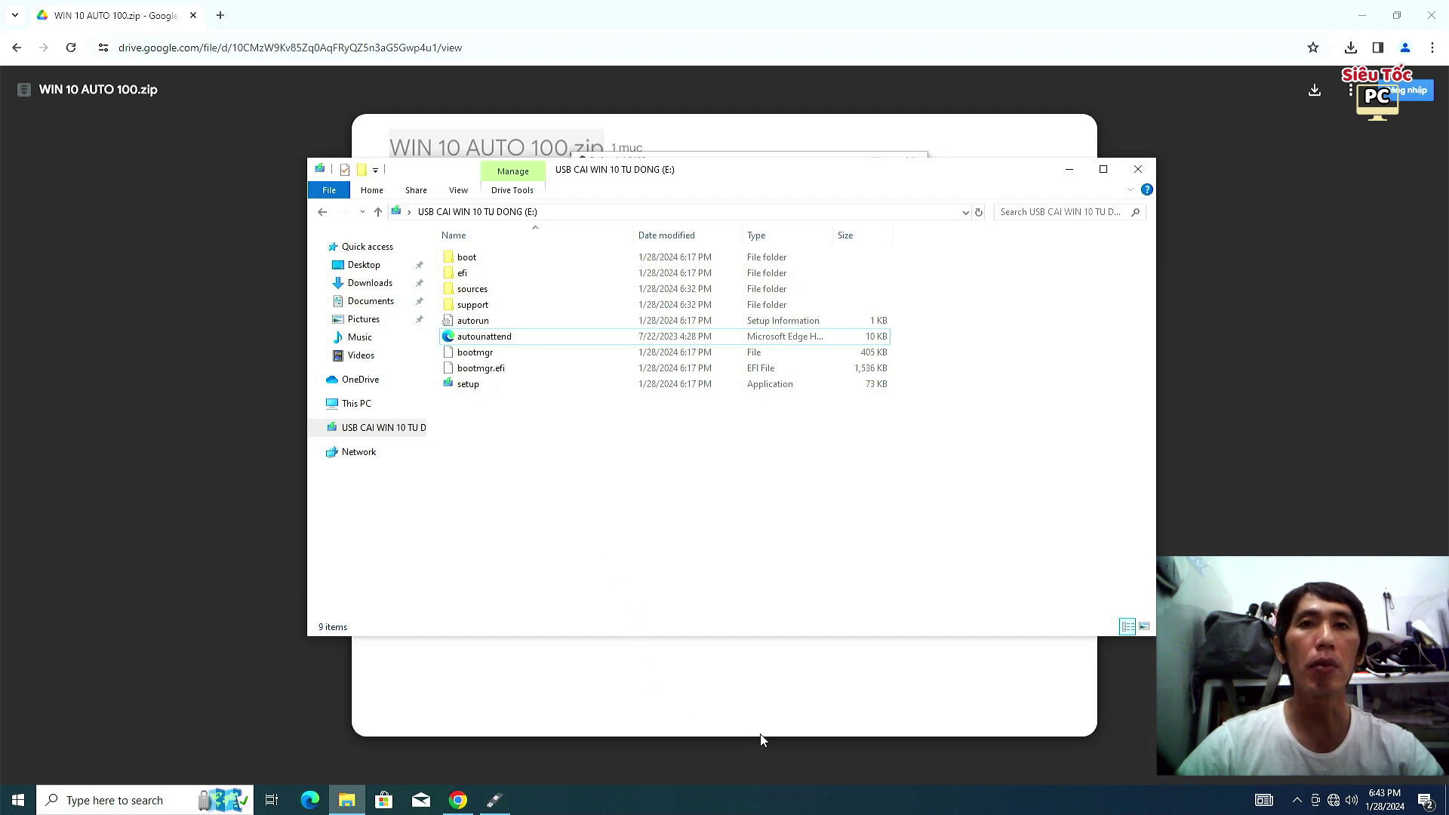
Watch disk activity in Task Manager's Performance view, with the USB stick as removable Disk 1 (E:).
right_click(792, 804)
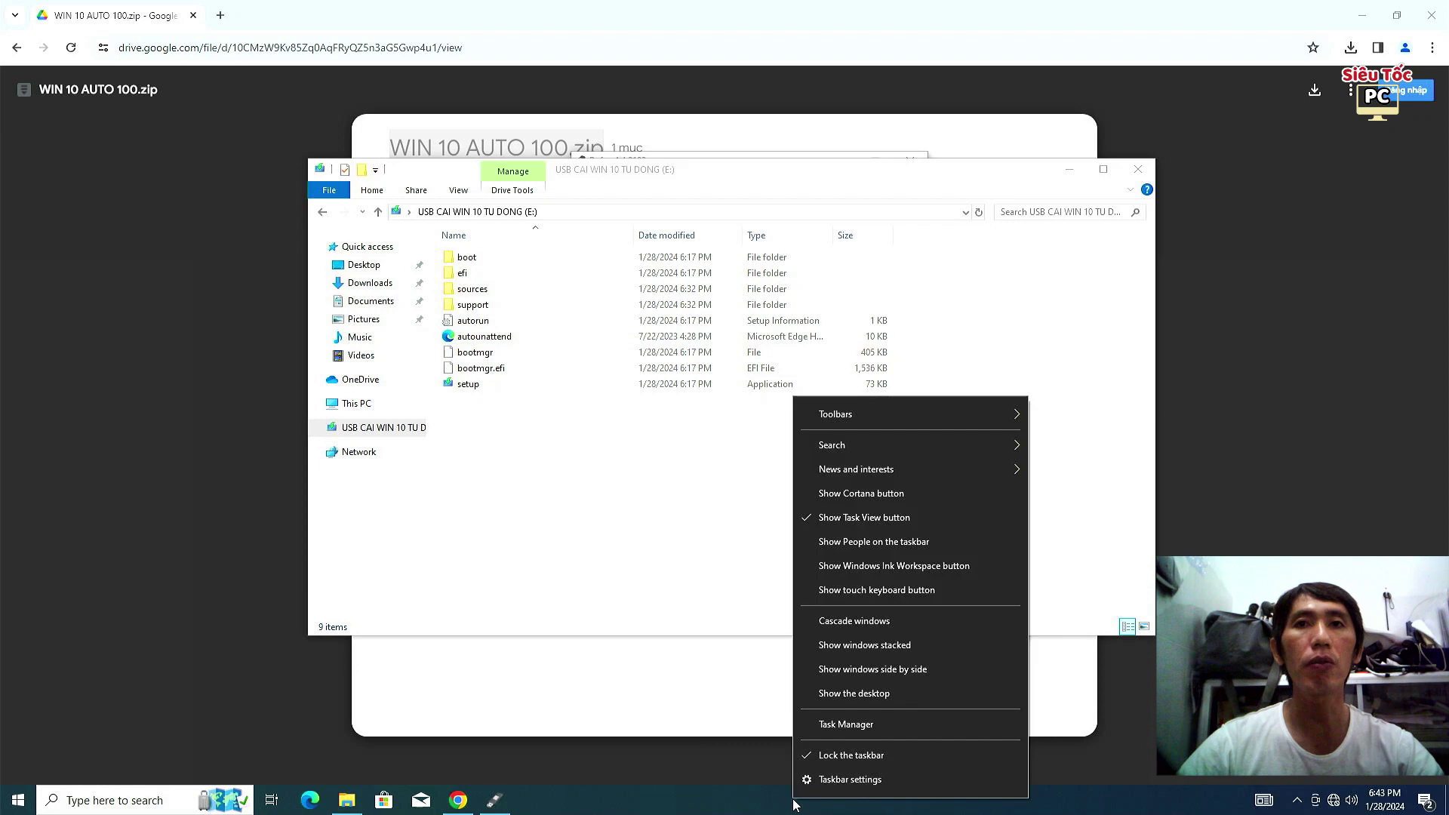
click(833, 725)
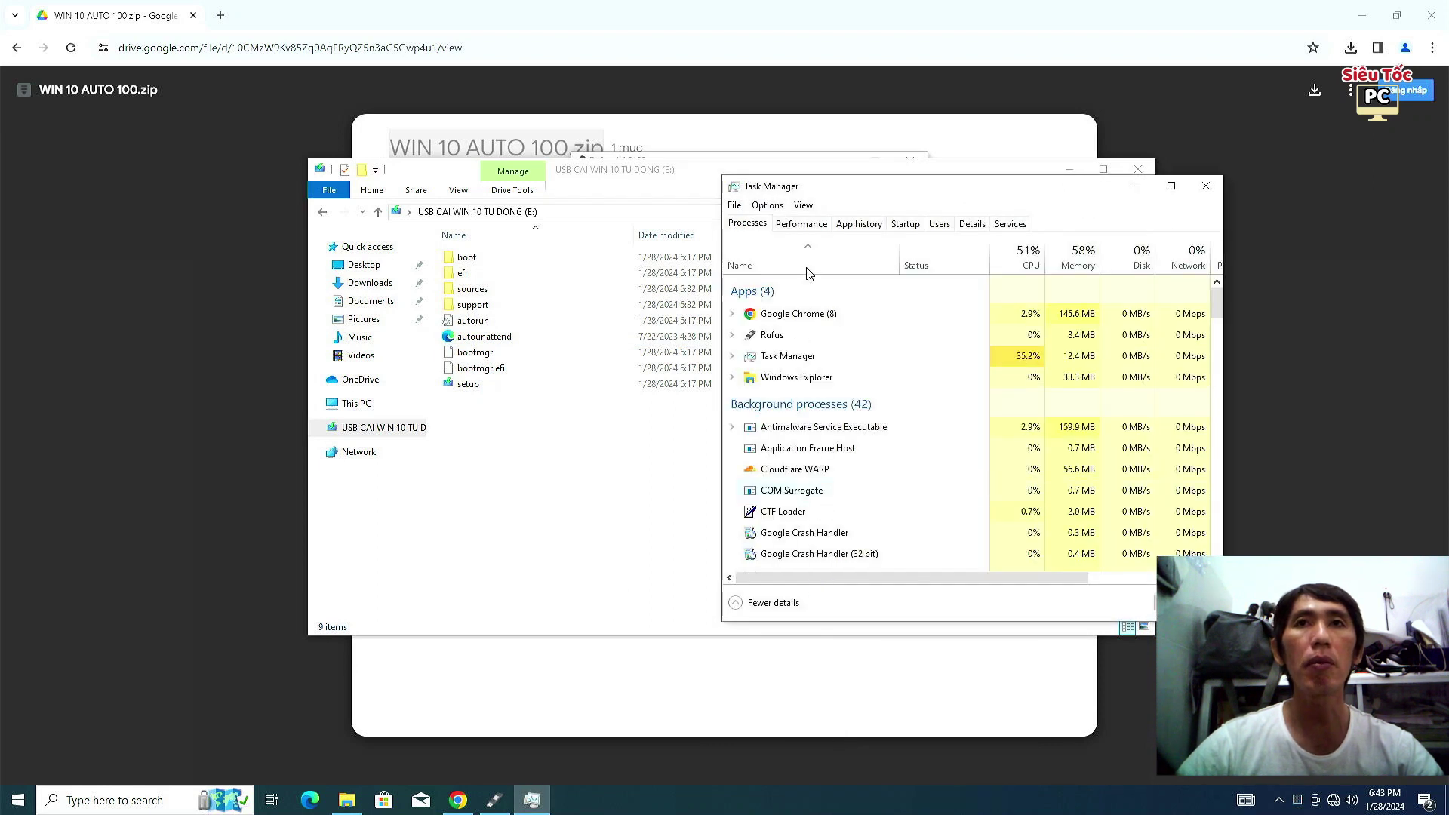
click(802, 223)
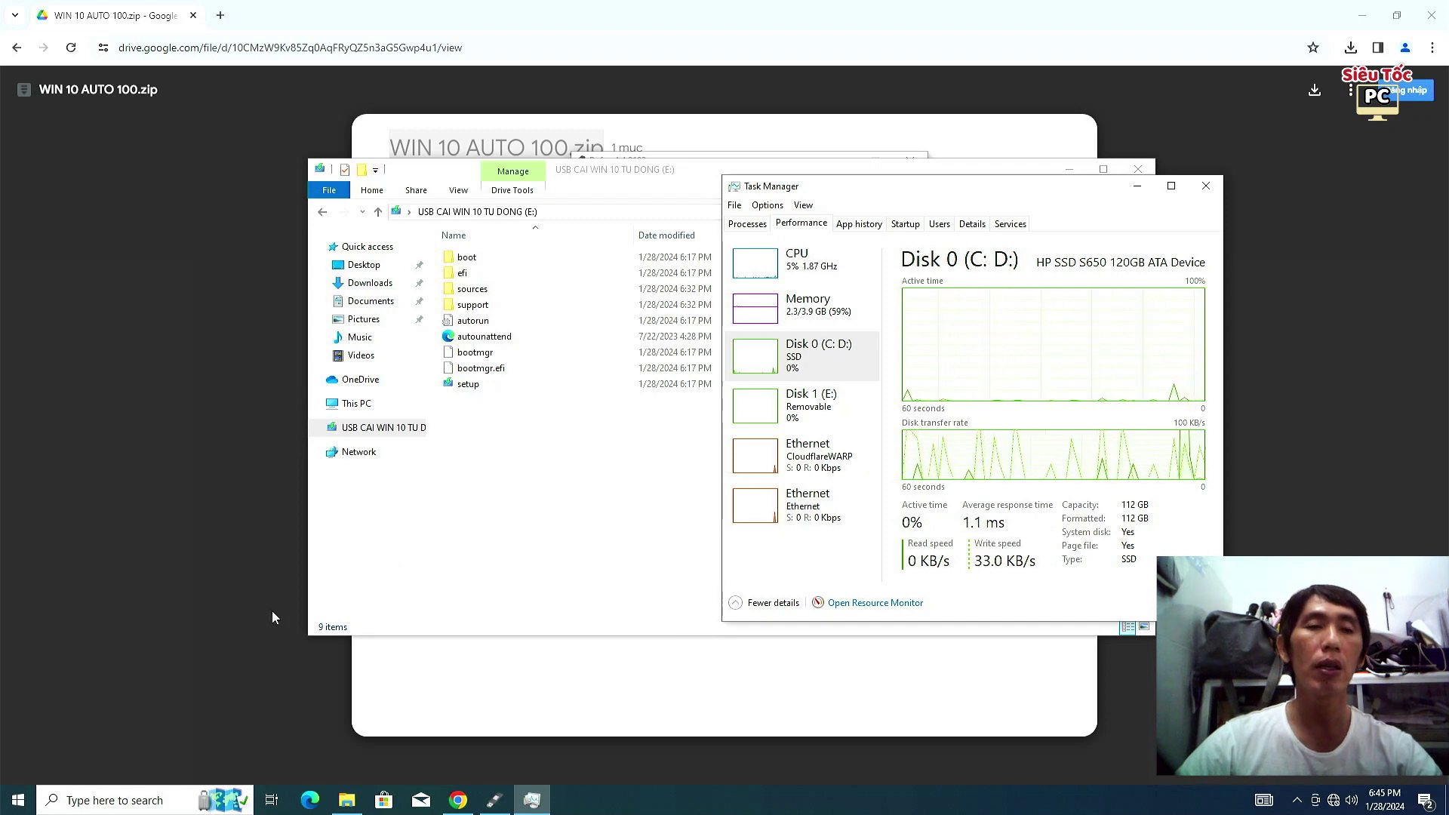
click(19, 798)
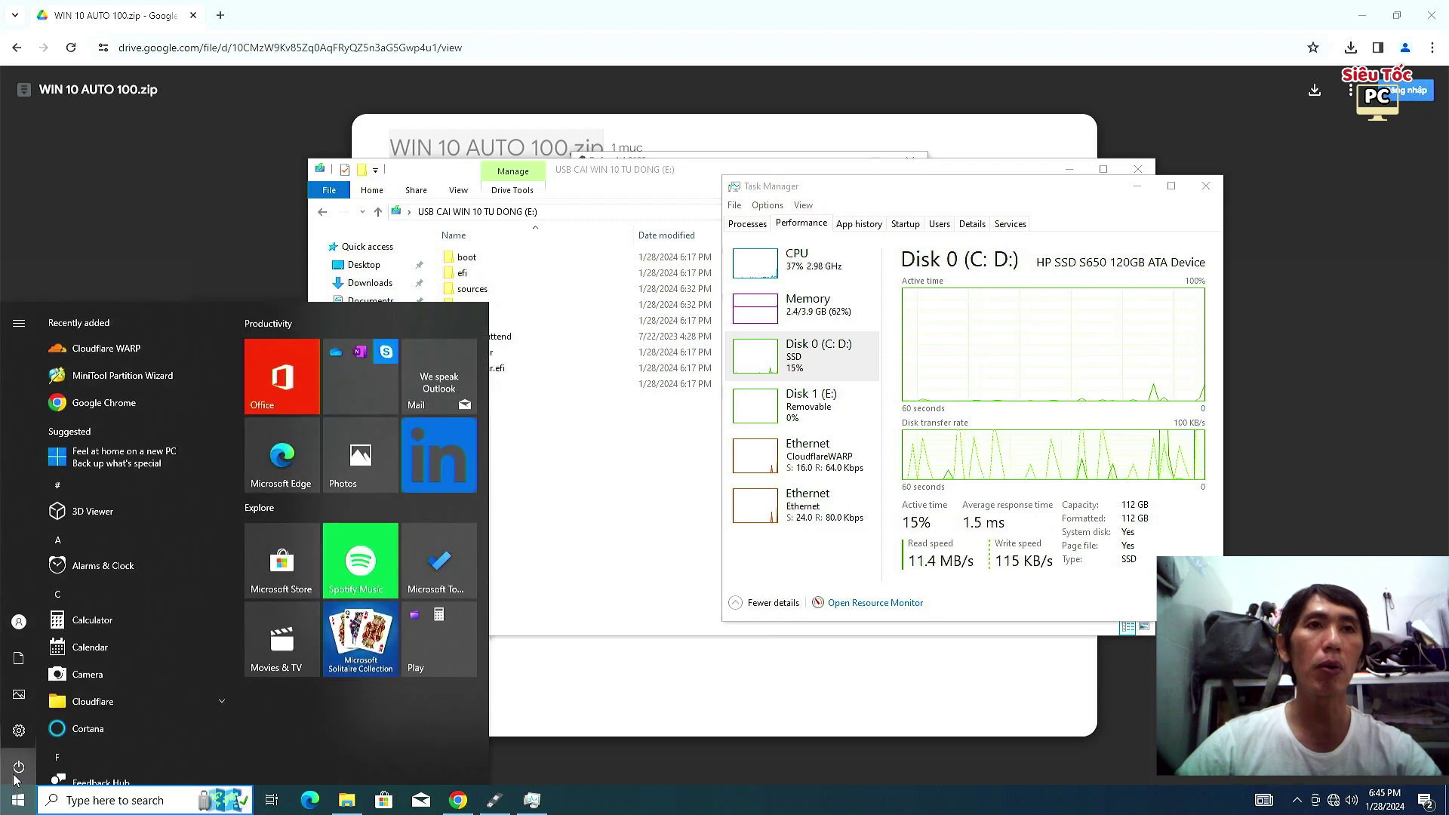
Restart the computer from the Start menu's power options.
click(20, 766)
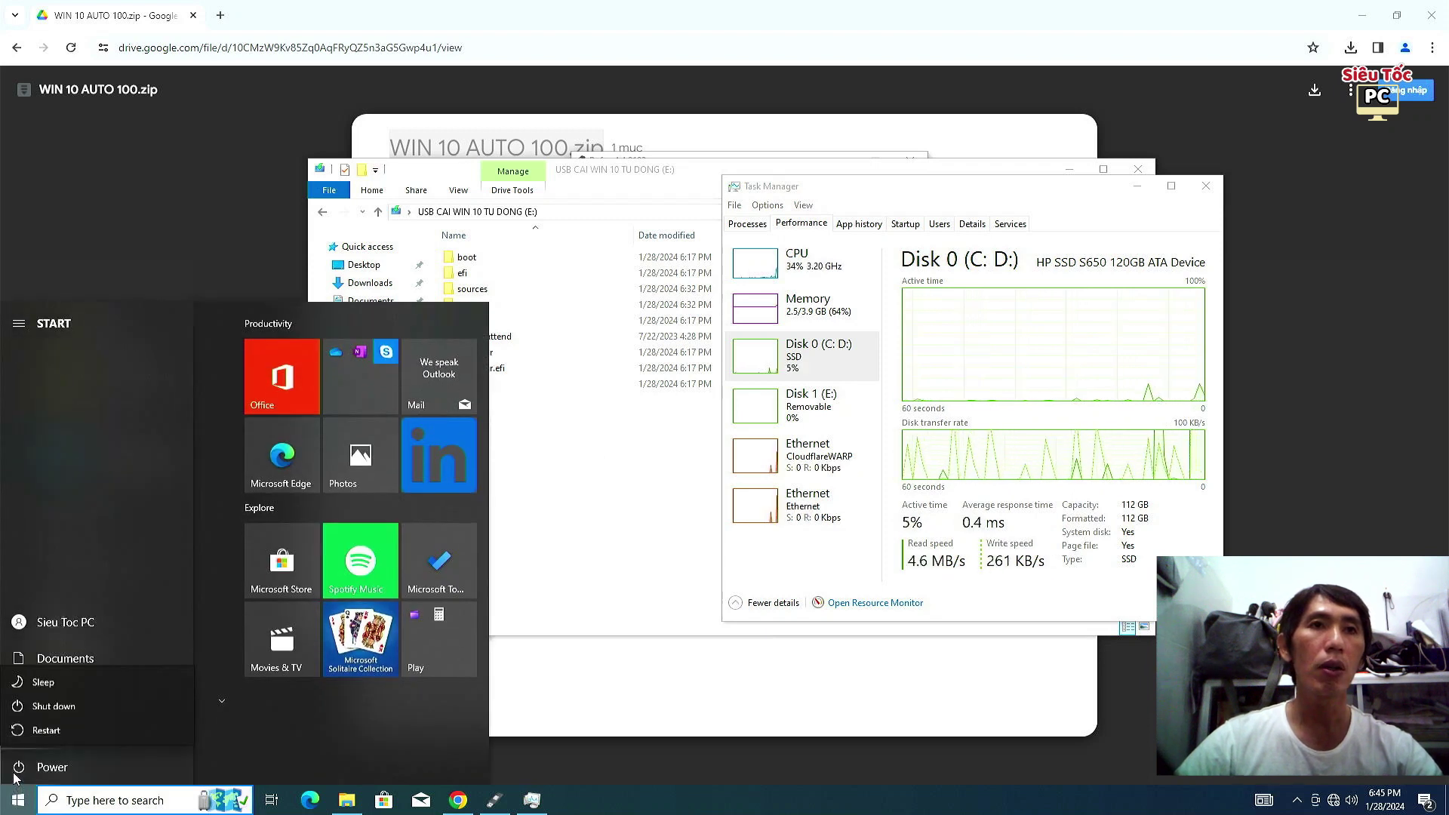
click(45, 729)
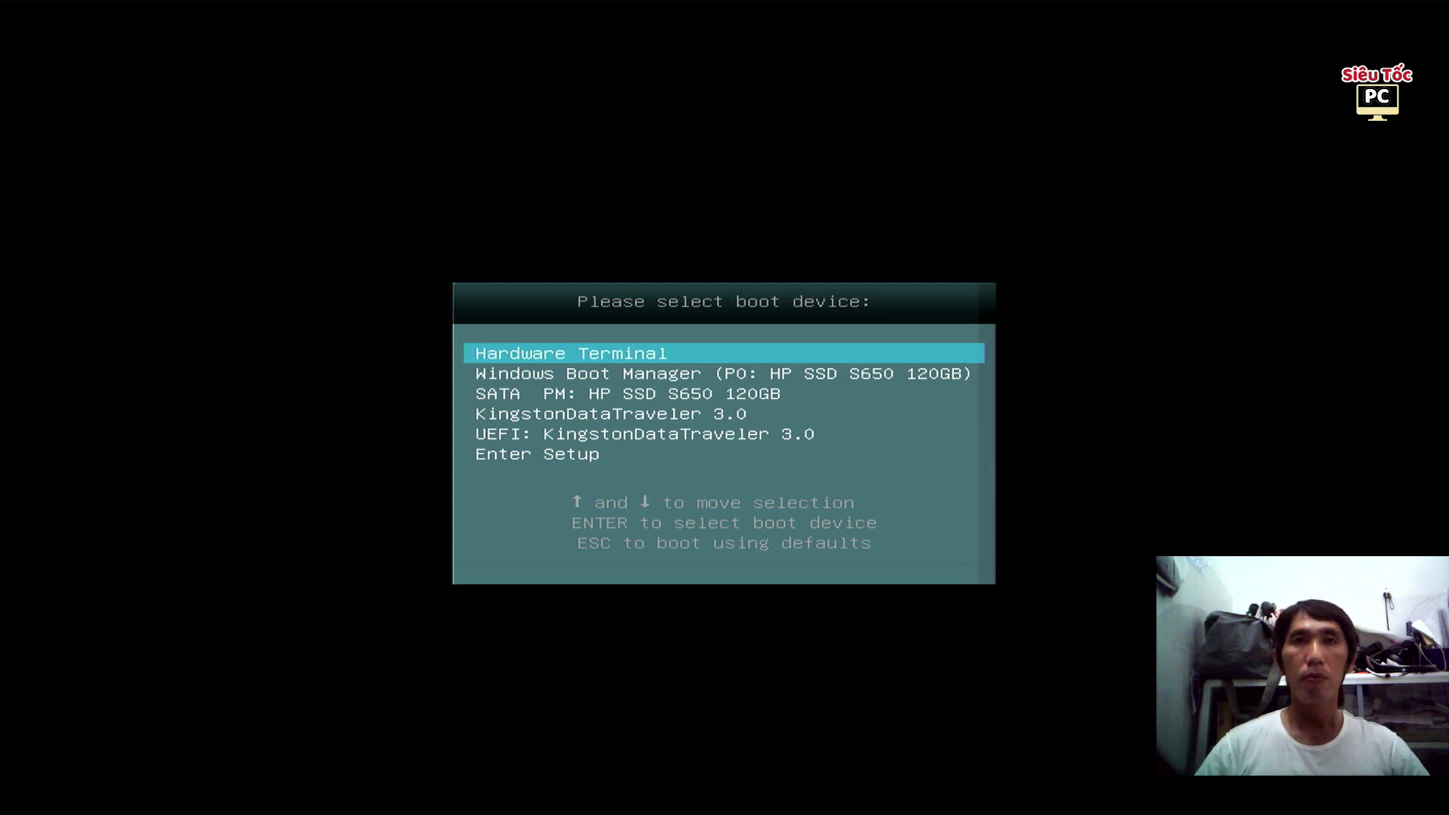
Move the boot selection down two entries to UEFI: KingstonDataTraveler 3.0.
key(Down)
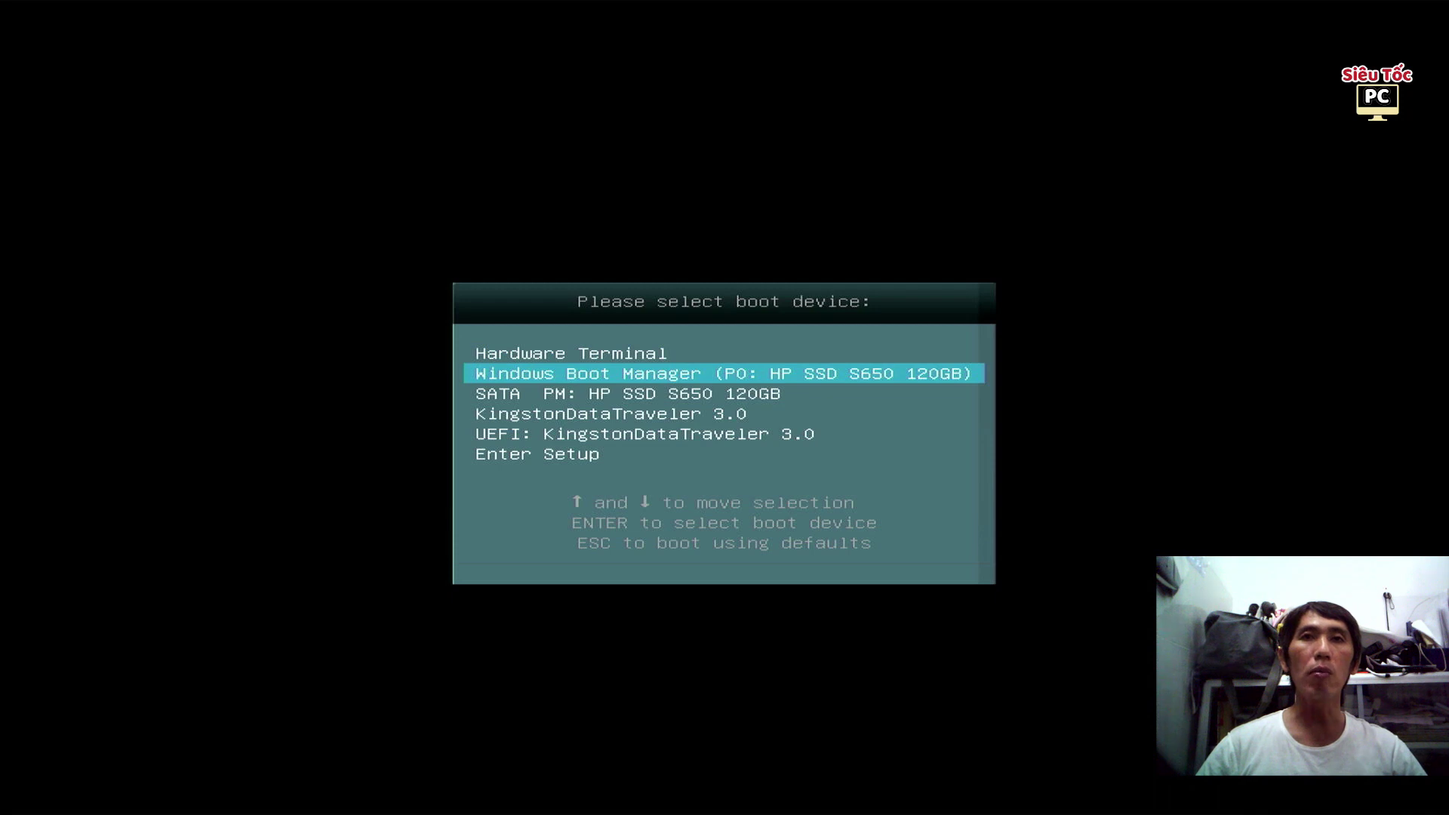
key(Down)
key(Down)
key(Down)
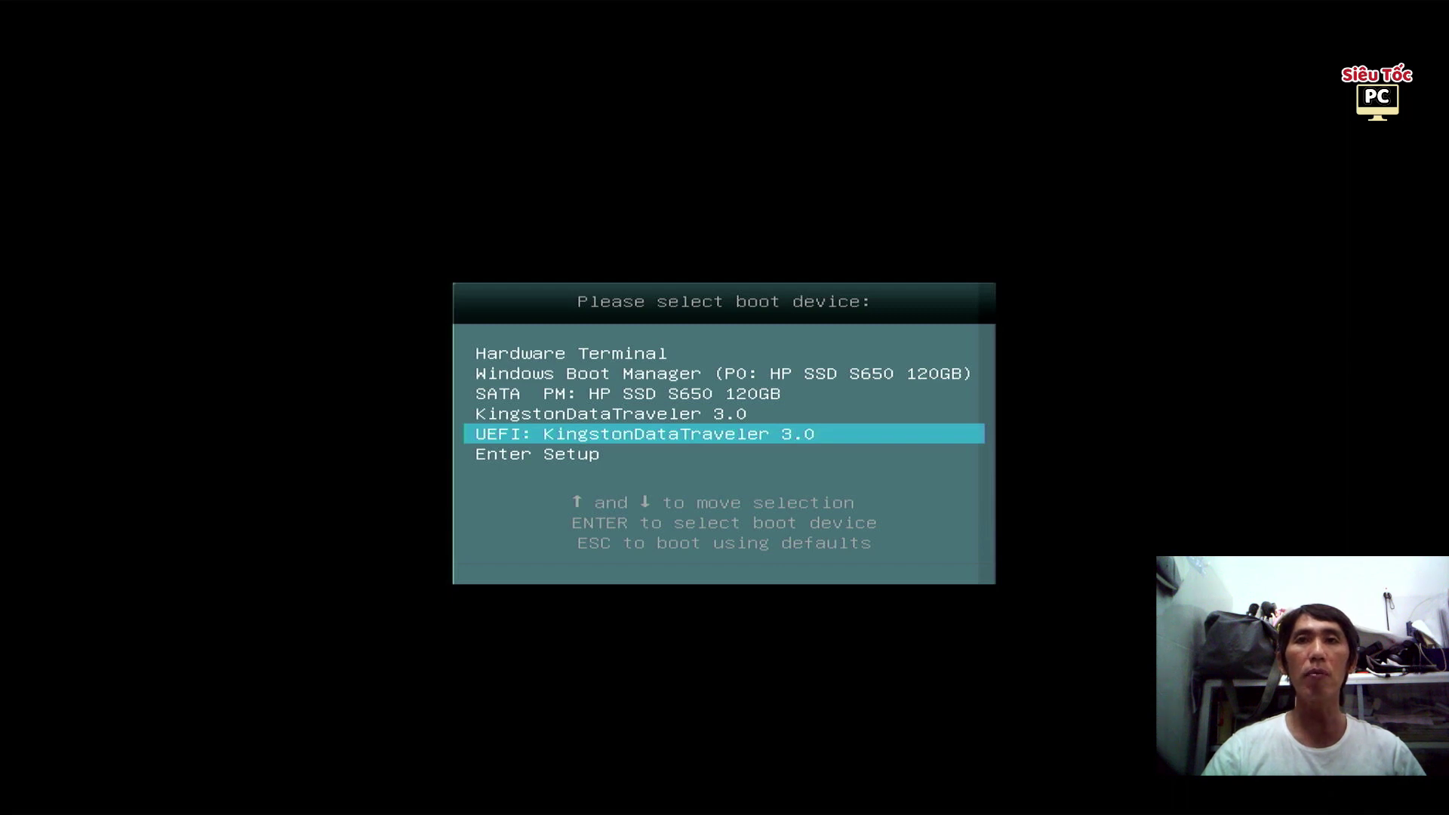
Boot from the UEFI Kingston USB and let the unattended Windows 10 setup finish.
key(Return)
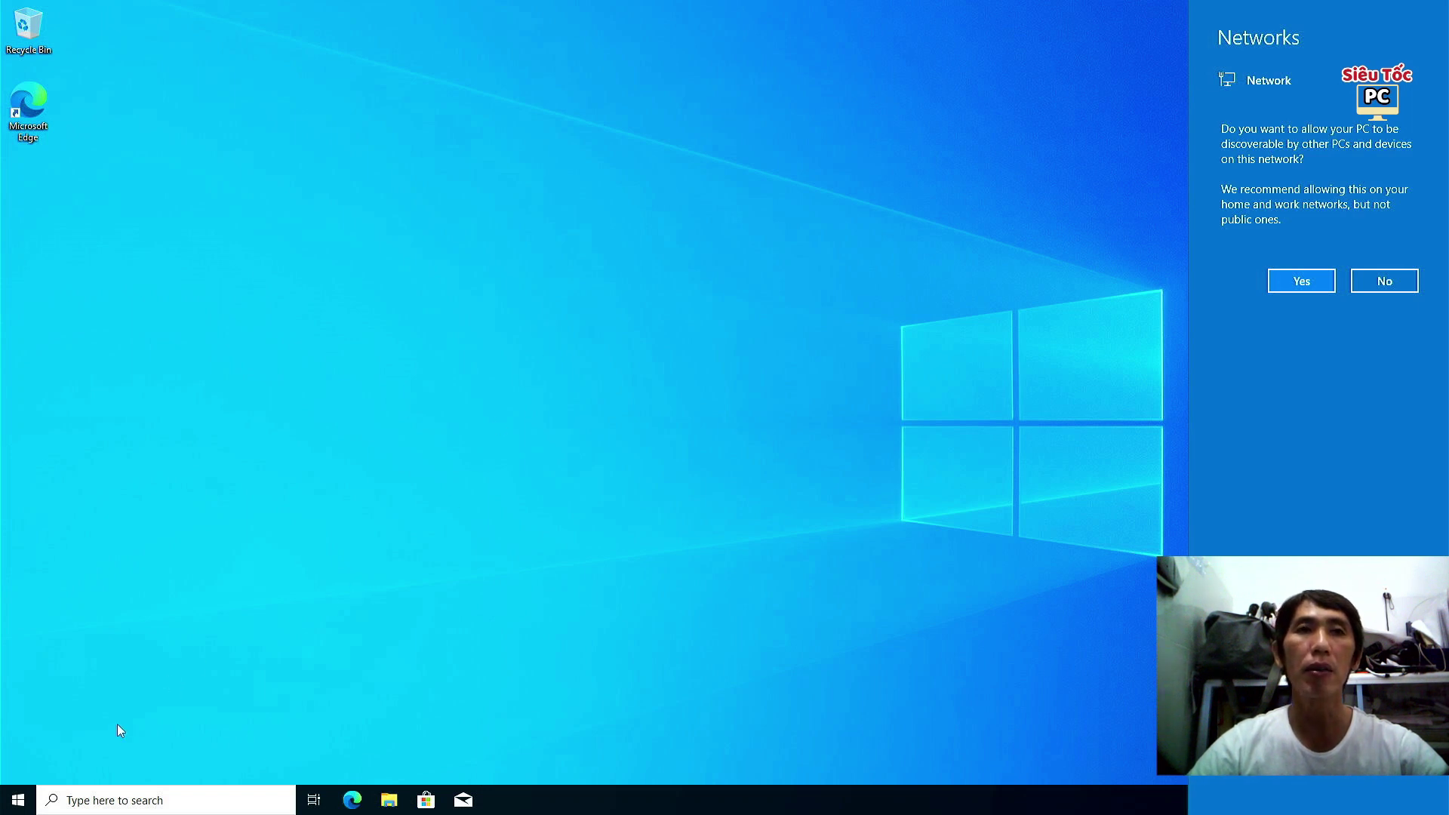
Open System > About in Settings to confirm Windows 10 Pro 22H2, OS build 19045.2965.
click(16, 806)
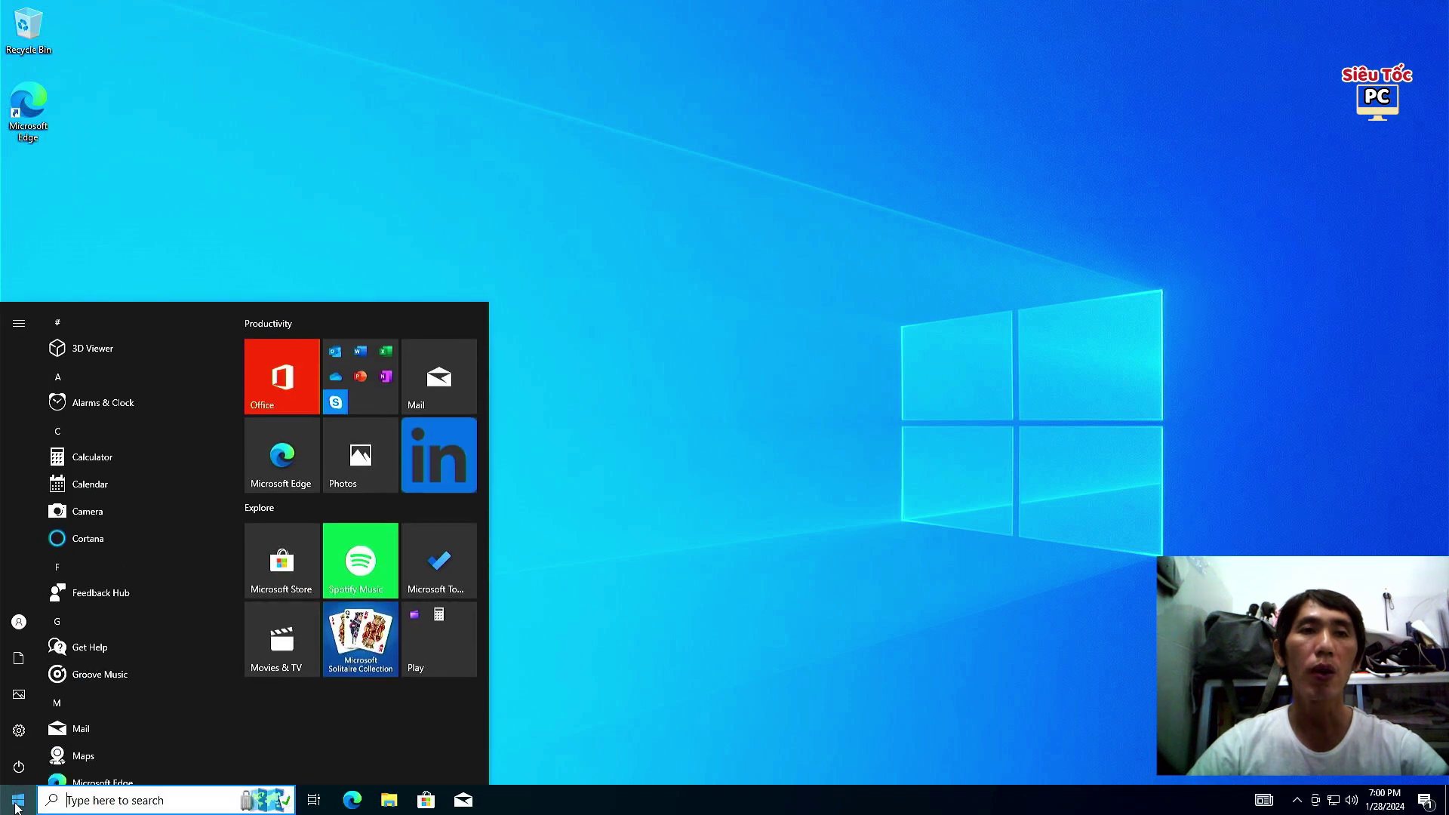
click(18, 730)
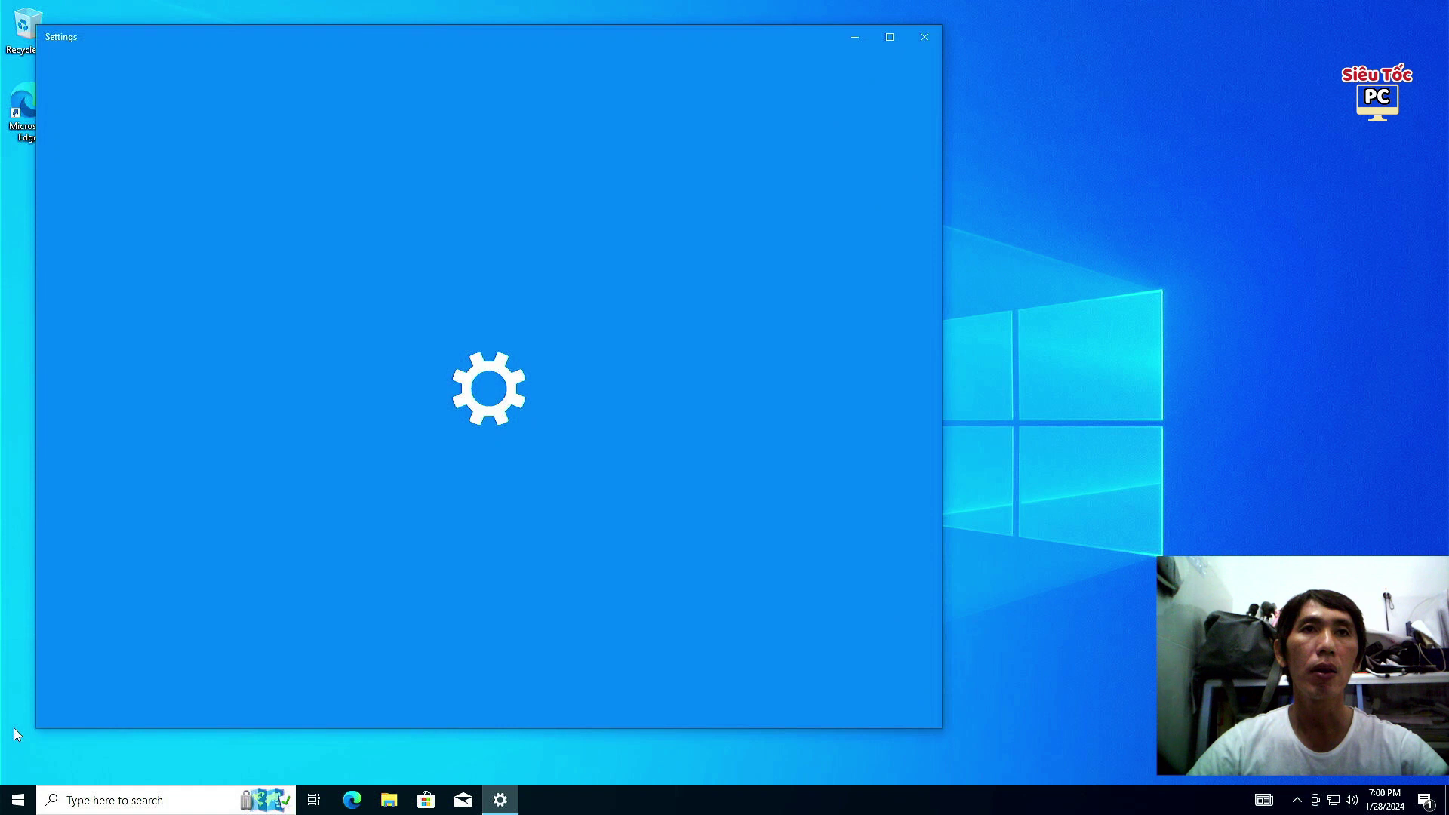
click(154, 291)
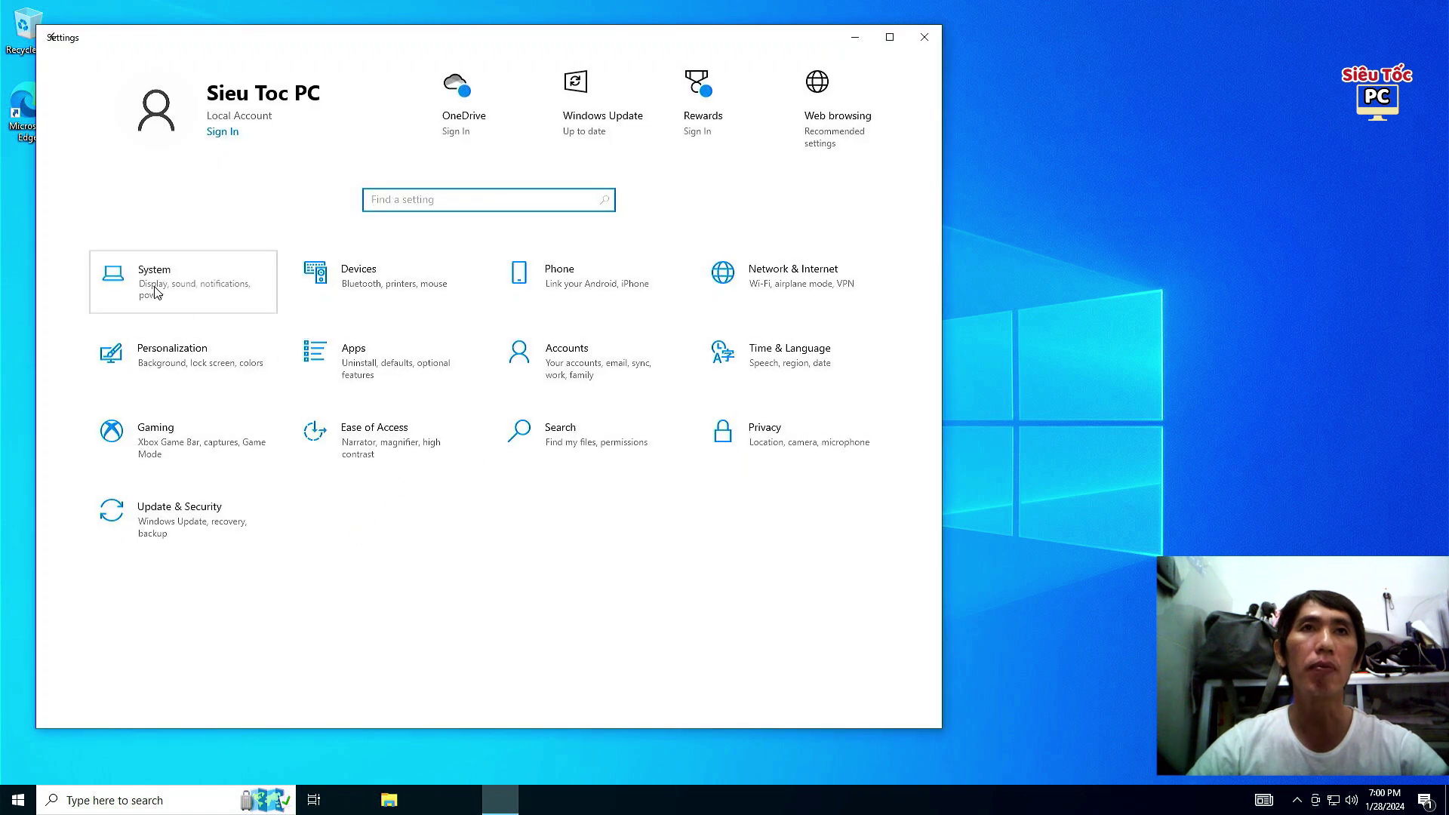
scroll(321, 576, down, 2)
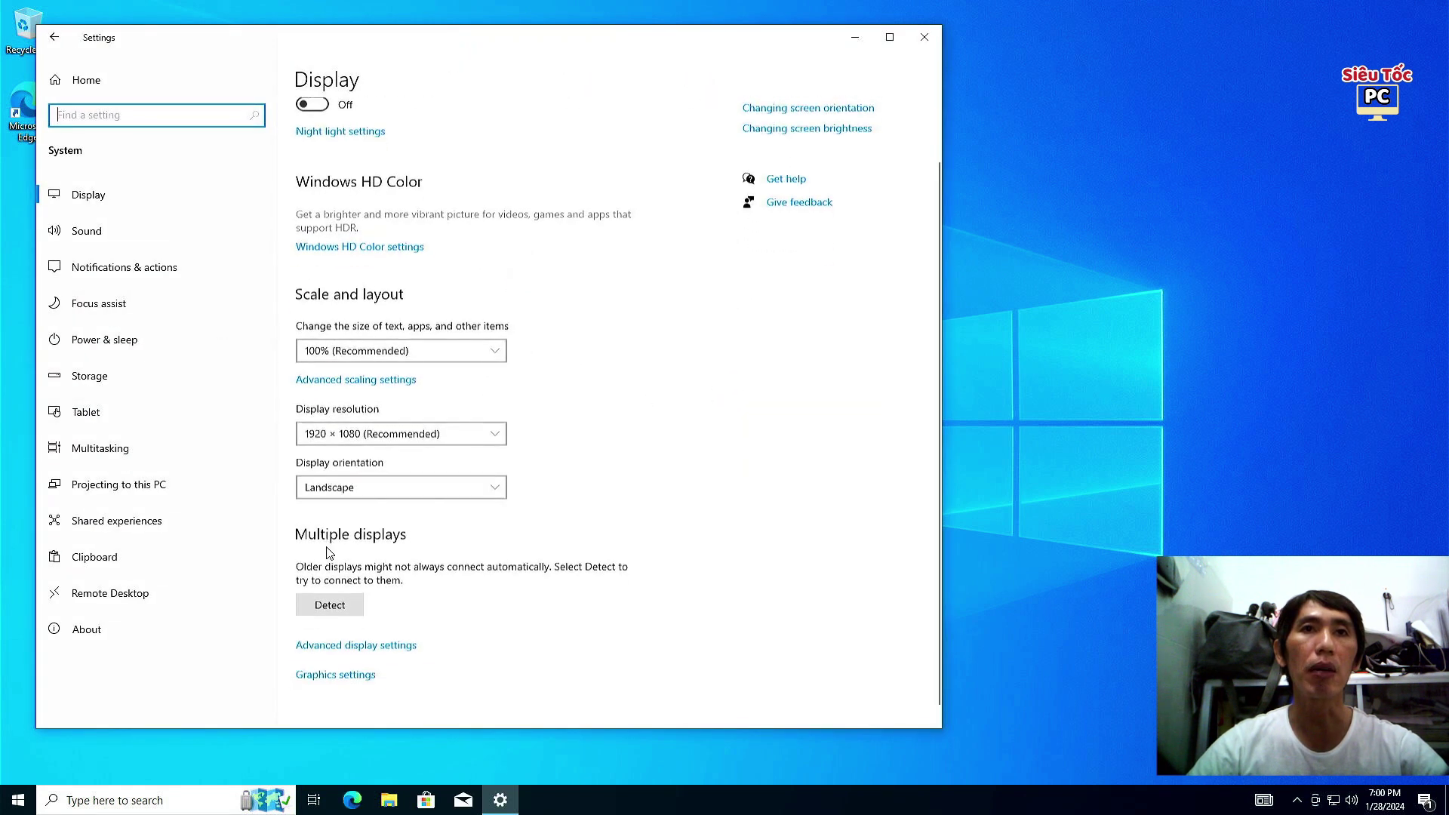
click(106, 629)
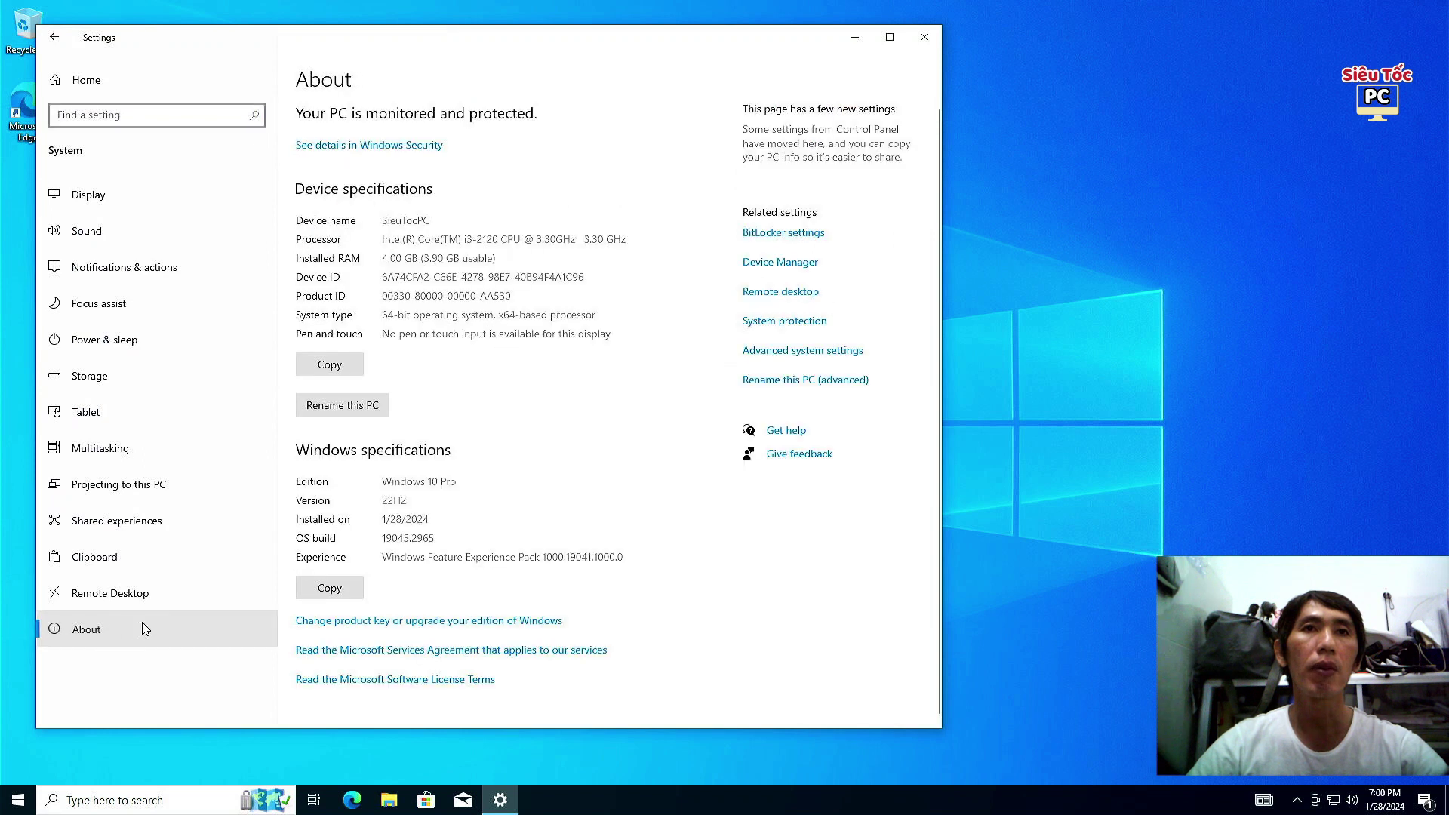
Open the Activation page to confirm Windows 10 Pro is activated with a digital license.
click(332, 625)
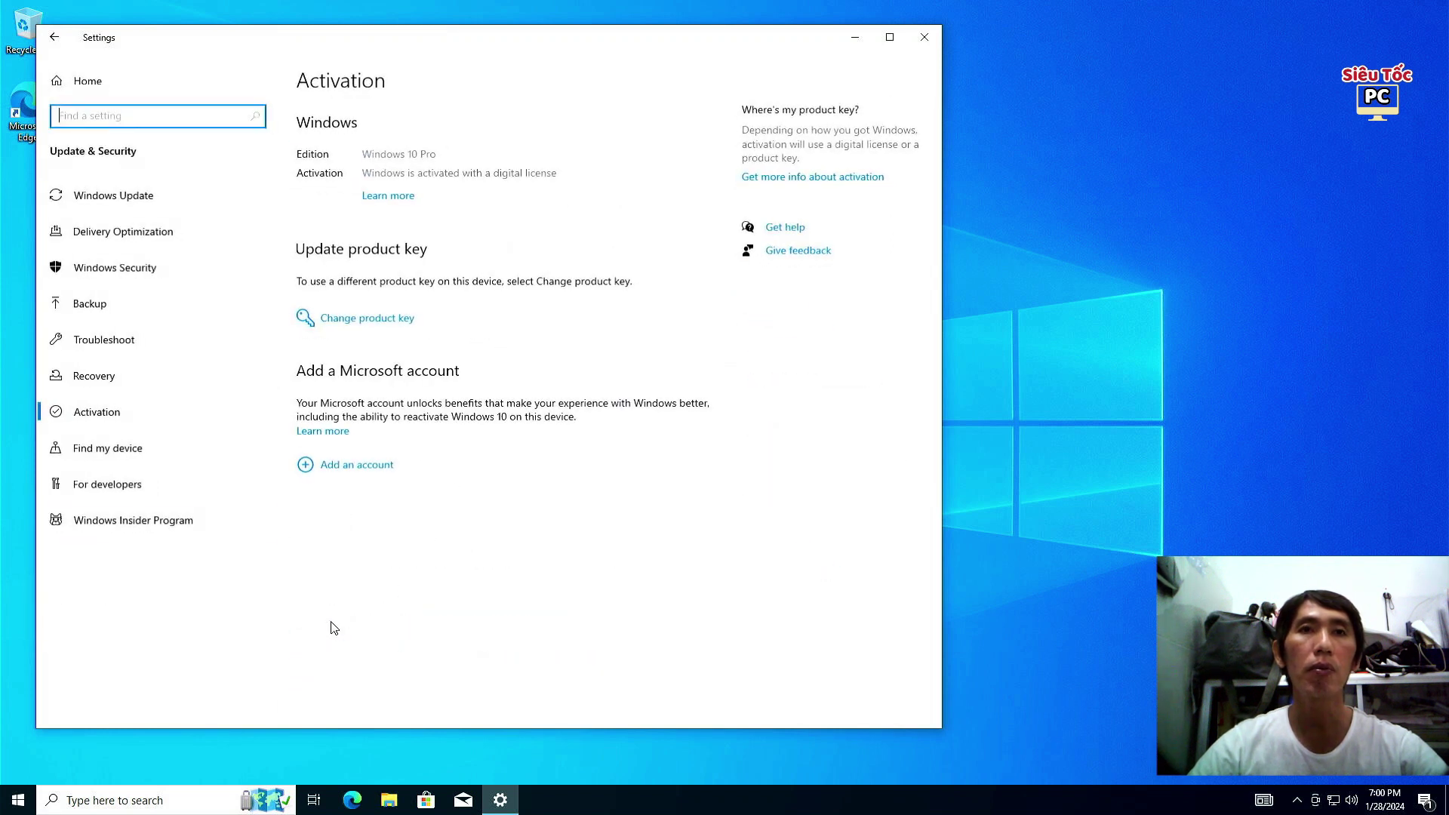